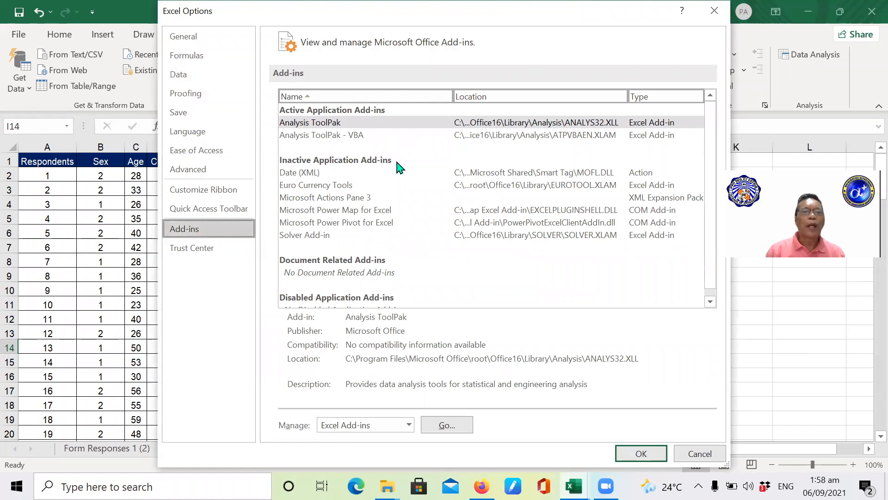
Step: Open the Excel Add-ins manager and confirm it with Analysis ToolPak and Analysis ToolPak - VBA enabled
{"action": "left_click", "coordinate": [328, 125]}
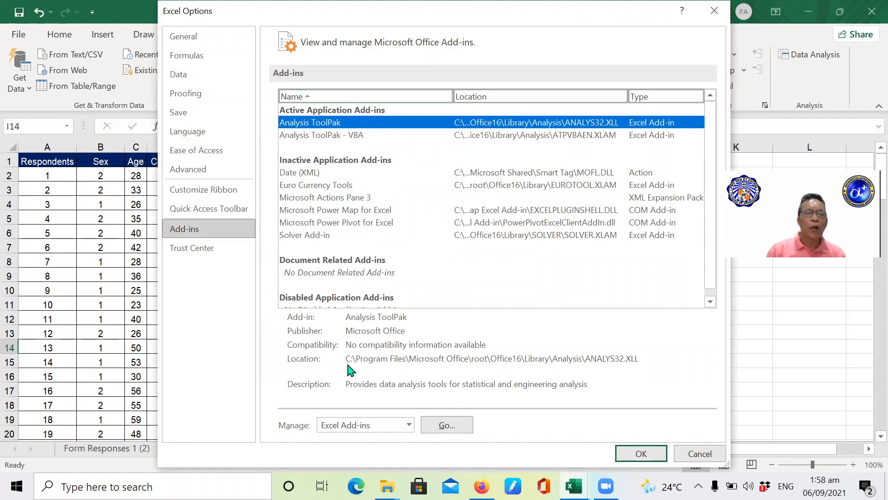
{"action": "left_click", "coordinate": [365, 431]}
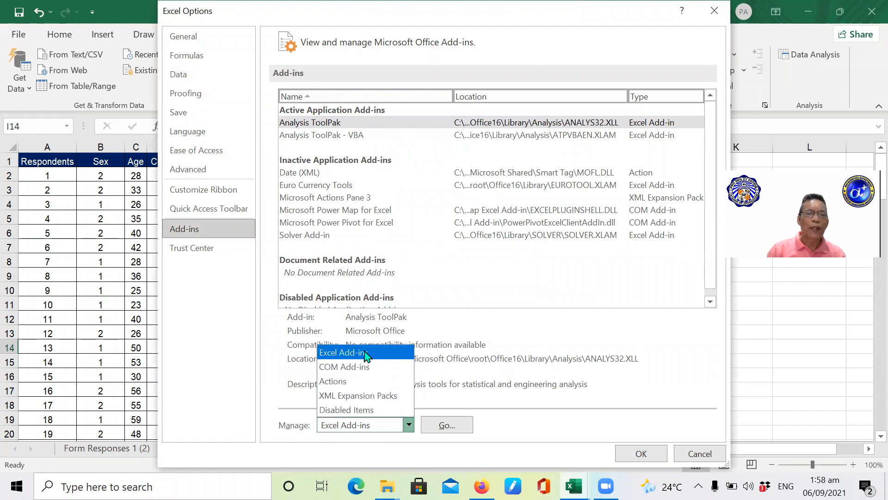
{"action": "left_click", "coordinate": [364, 354]}
{"action": "left_click", "coordinate": [445, 428]}
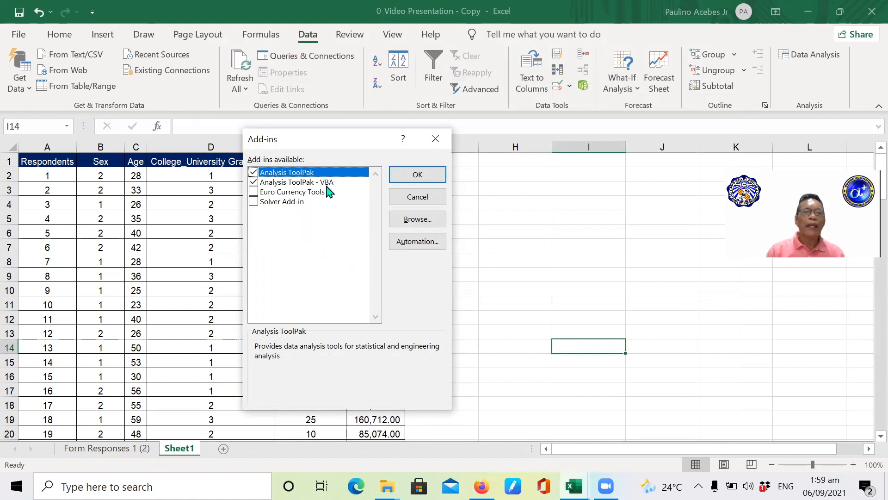
{"action": "left_click", "coordinate": [418, 175]}
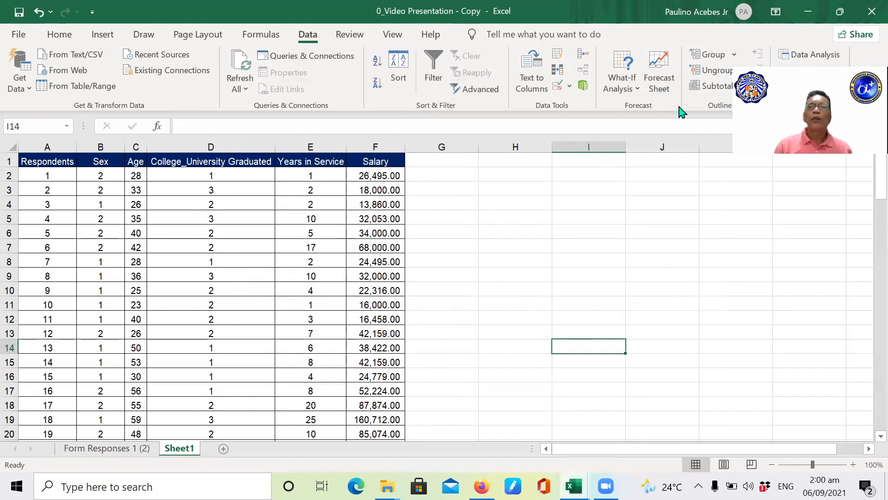
Step: Start a Descriptive Statistics analysis with the Age data in C2:C42 as the input range
{"action": "left_click", "coordinate": [808, 60]}
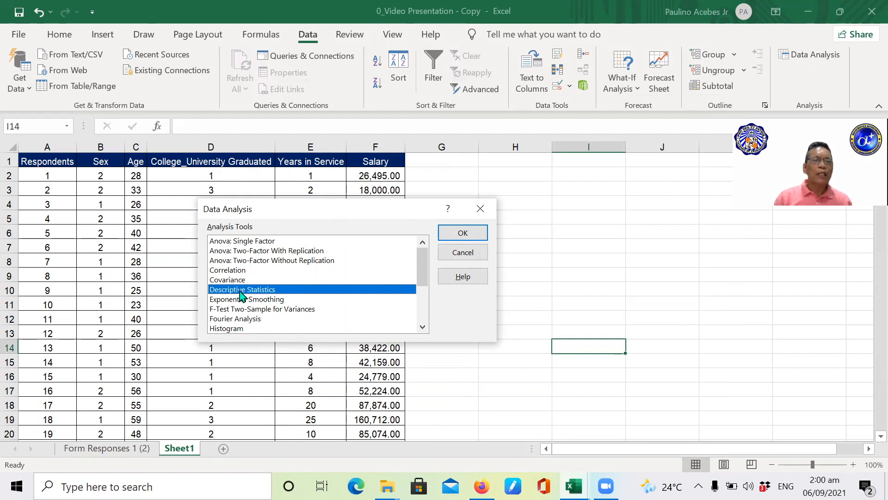
{"action": "left_click", "coordinate": [462, 233]}
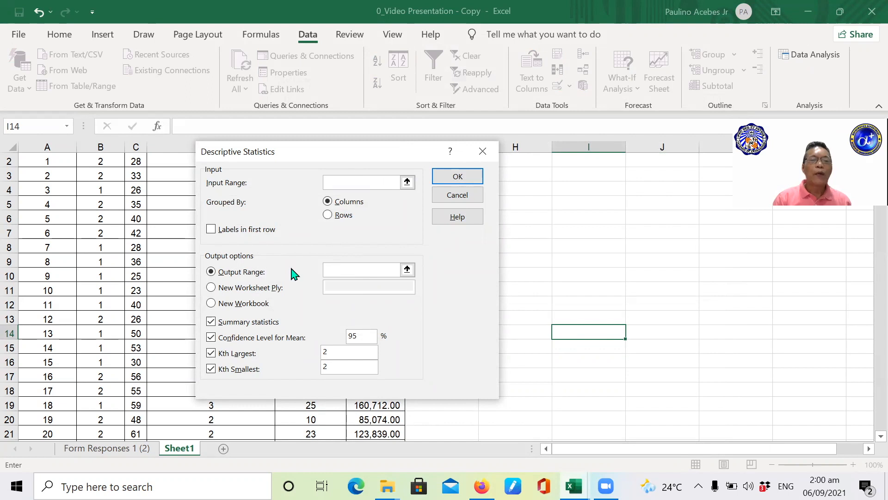
{"action": "left_click", "coordinate": [343, 184]}
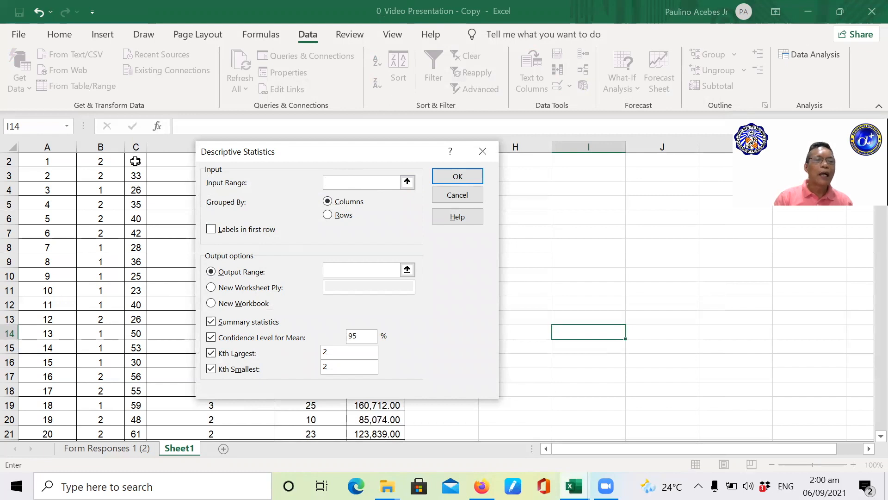
{"action": "scroll", "coordinate": [134, 161], "scroll_direction": "up", "scroll_amount": 1}
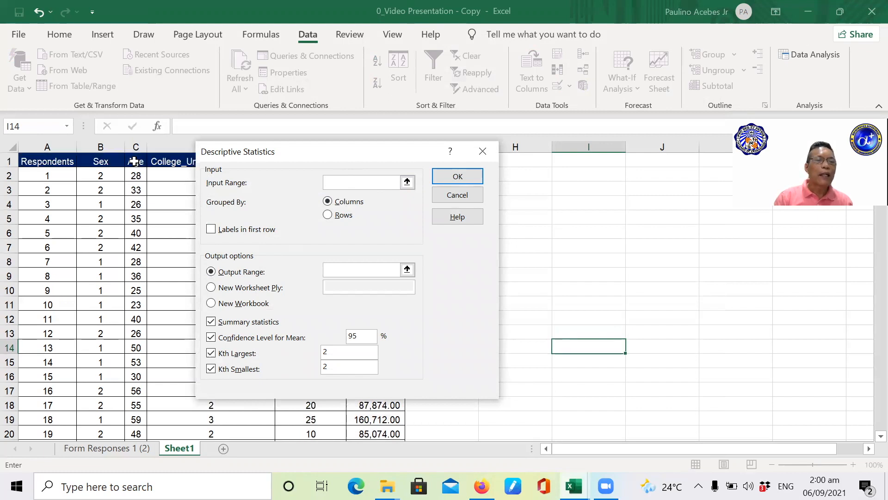
{"action": "left_click_drag", "start_coordinate": [135, 176], "coordinate": [142, 423]}
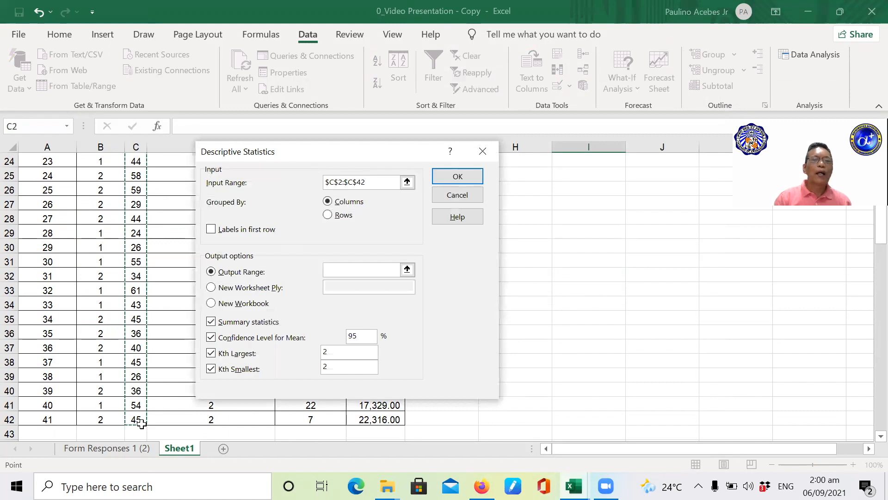
Step: Set the output range of the descriptive statistics to cell H2, moving the dialog clear of the sheet as needed
{"action": "left_click", "coordinate": [328, 269]}
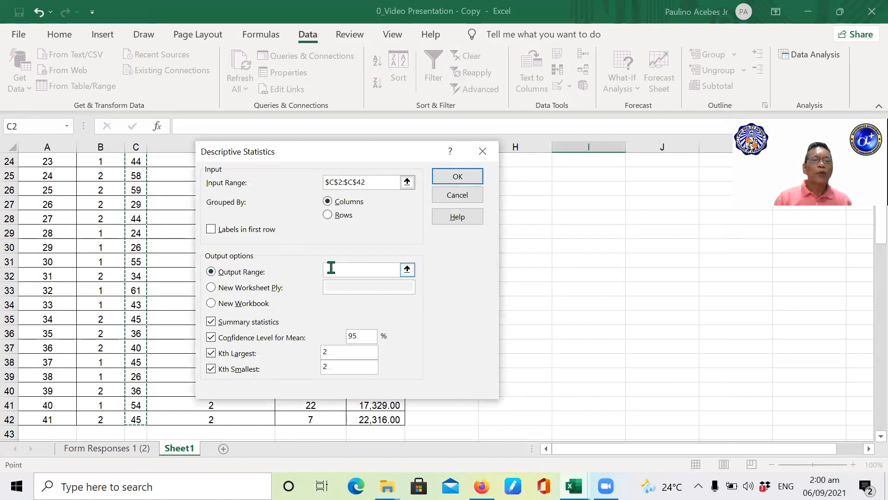
{"action": "left_click", "coordinate": [338, 267]}
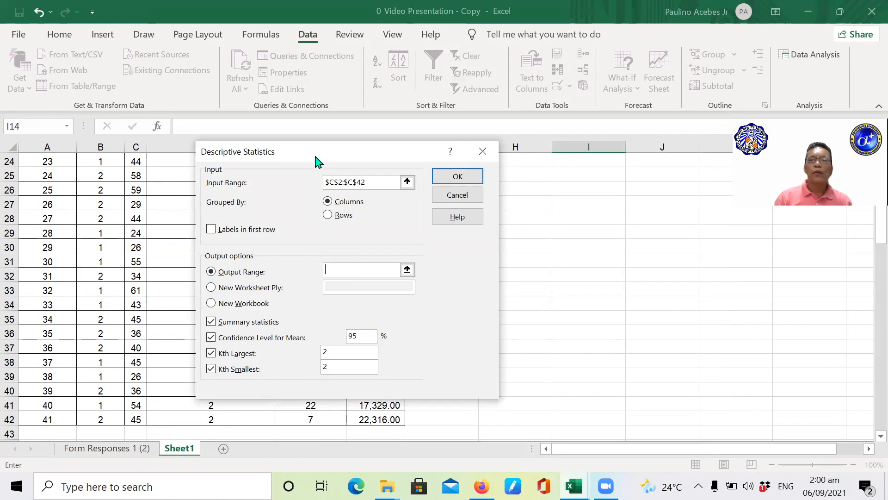
{"action": "left_click_drag", "start_coordinate": [318, 161], "coordinate": [723, 206]}
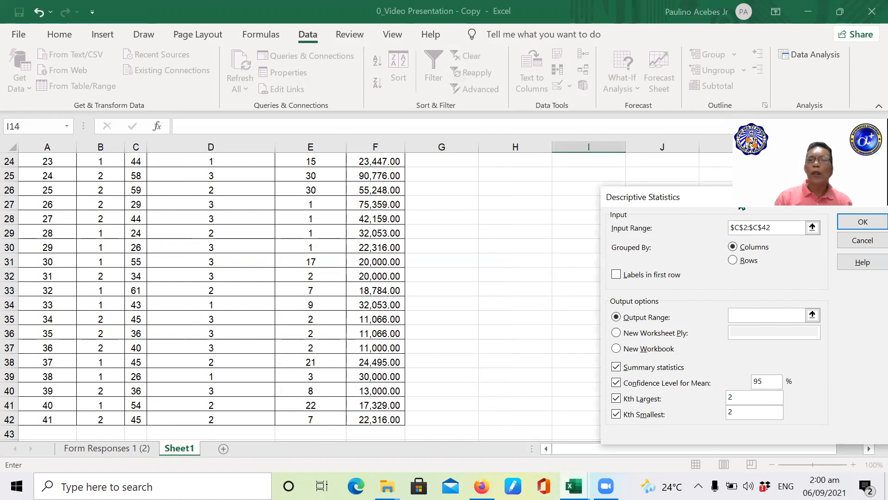
{"action": "left_click_drag", "start_coordinate": [867, 246], "coordinate": [867, 170]}
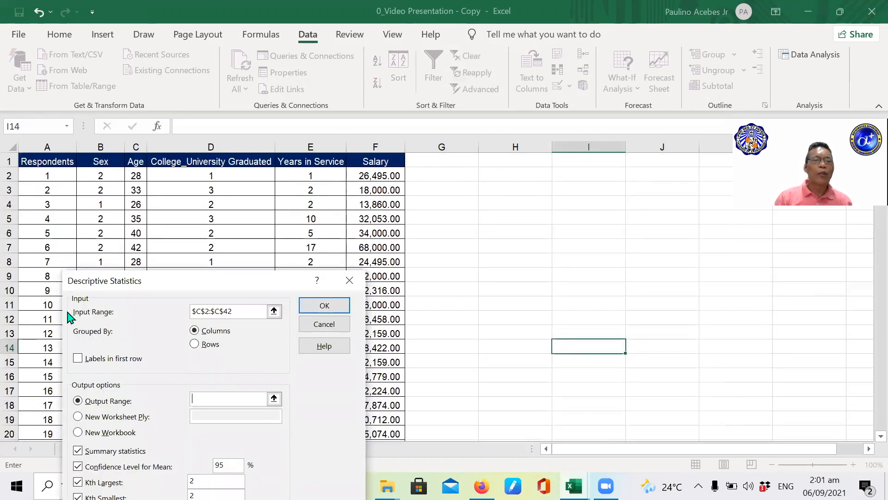
{"action": "left_click", "coordinate": [500, 174]}
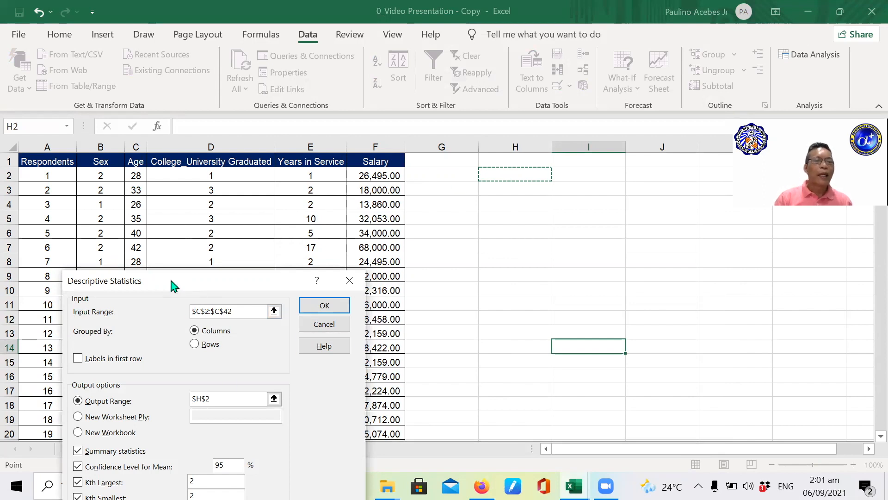
{"action": "left_click_drag", "start_coordinate": [175, 286], "coordinate": [184, 190]}
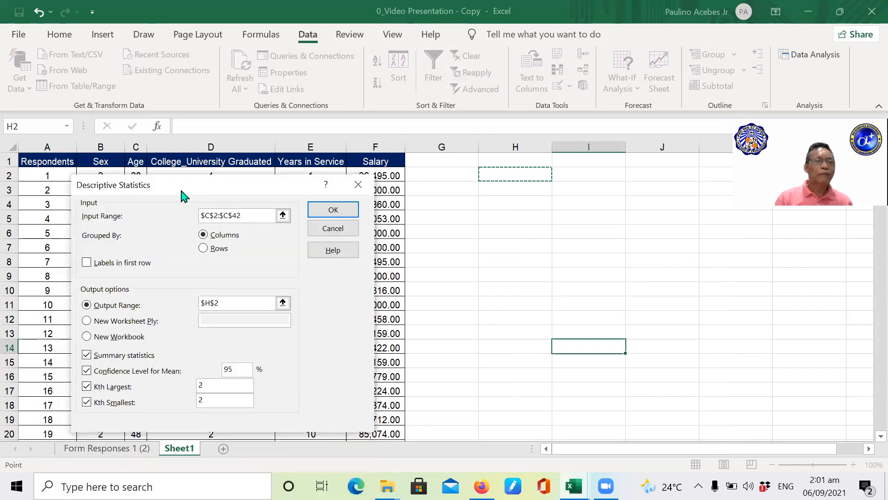
Step: Run the analysis with Summary statistics, Kth Largest 2 and Kth Smallest 2 enabled and Confidence Level for Mean turned off
{"action": "left_click", "coordinate": [87, 355]}
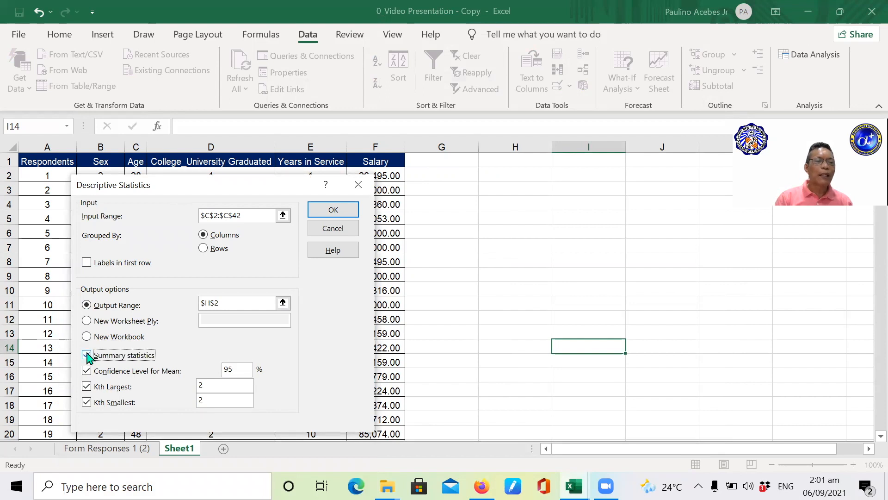
{"action": "left_click", "coordinate": [87, 370]}
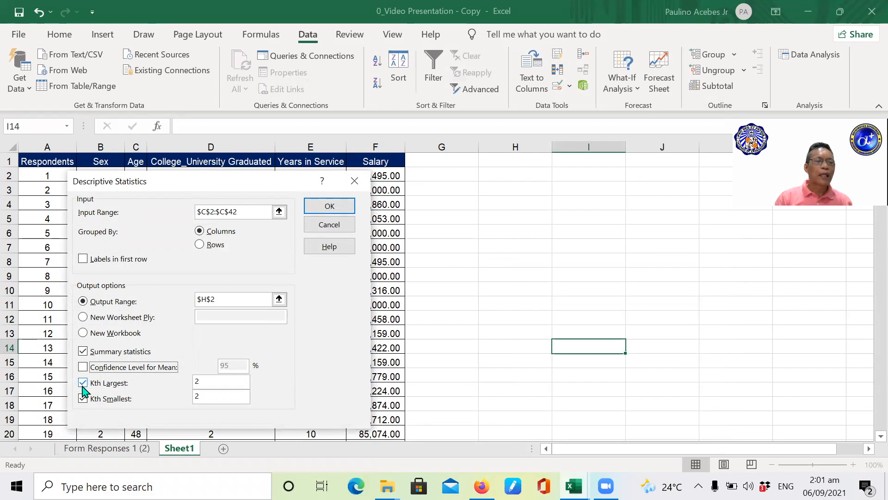
{"action": "left_click", "coordinate": [83, 384]}
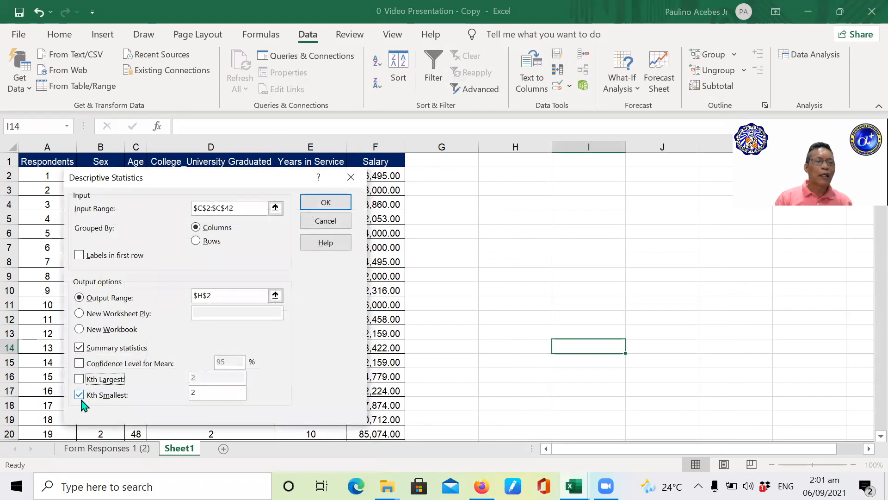
{"action": "left_click", "coordinate": [80, 399]}
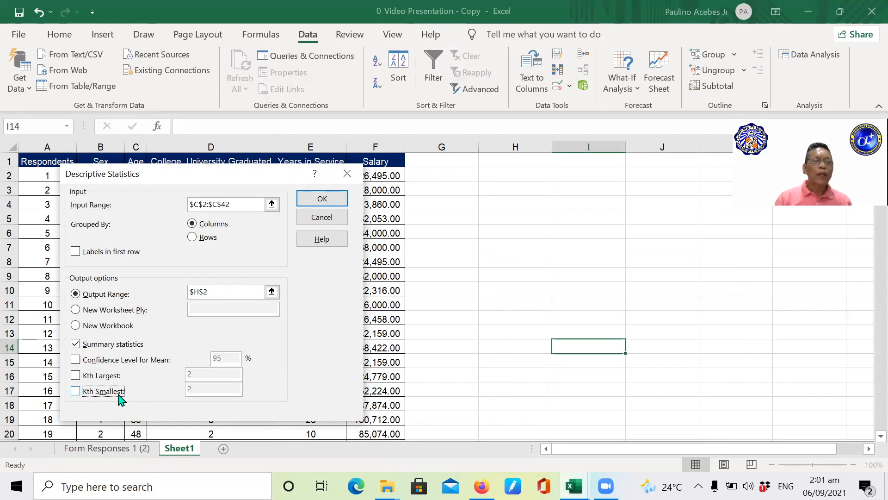
{"action": "left_click", "coordinate": [76, 375]}
{"action": "left_click", "coordinate": [77, 391]}
{"action": "left_click", "coordinate": [211, 367]}
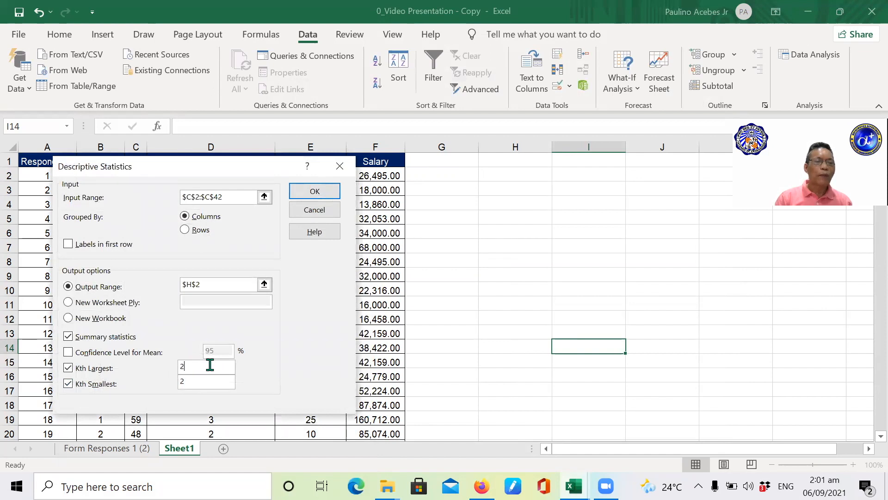
{"action": "left_click", "coordinate": [195, 381]}
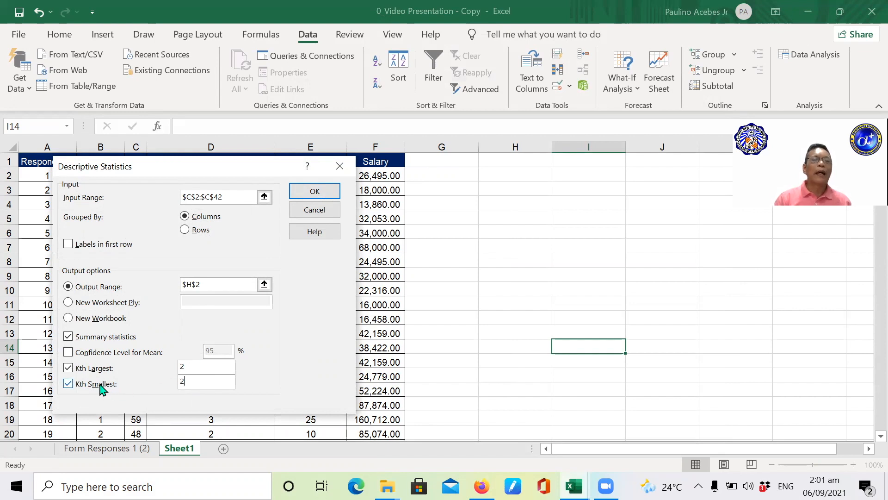
{"action": "left_click", "coordinate": [313, 190]}
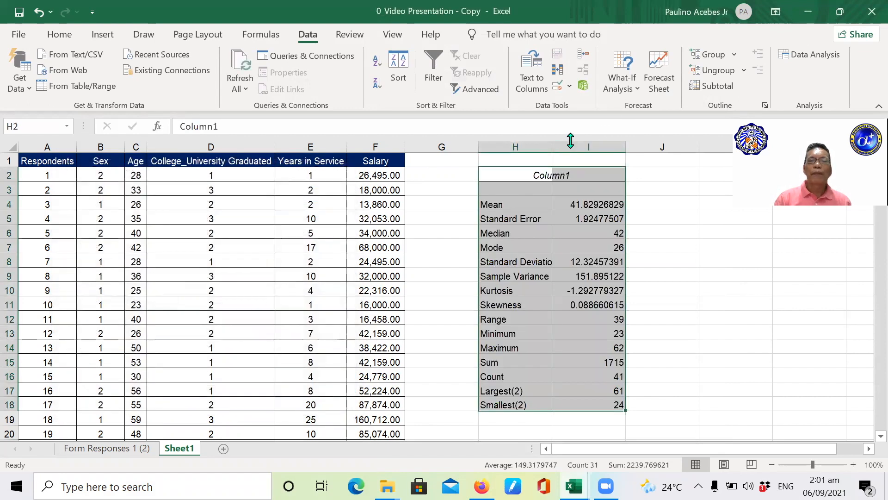
Step: Widen column H slightly, autofit column I, and replace the output table's heading with "Summary tatistics"
{"action": "left_click_drag", "start_coordinate": [550, 146], "coordinate": [556, 146]}
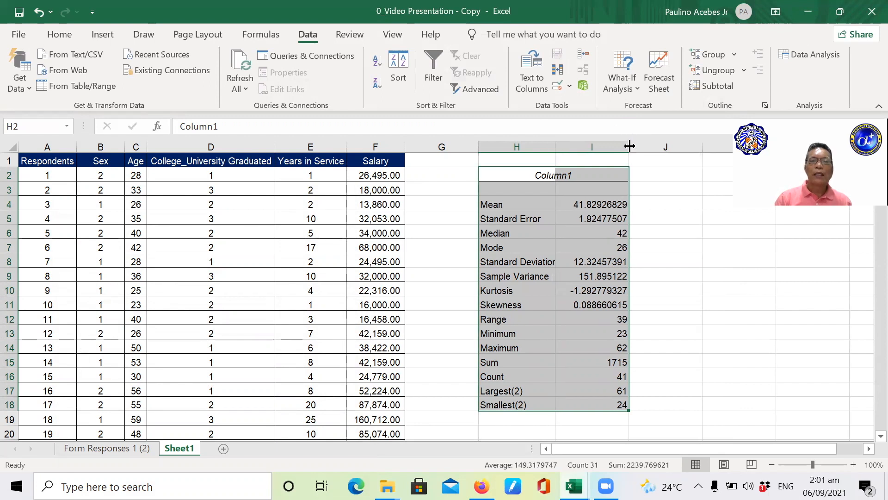
{"action": "double_click", "coordinate": [629, 146]}
{"action": "double_click", "coordinate": [551, 175]}
{"action": "double_click", "coordinate": [550, 174]}
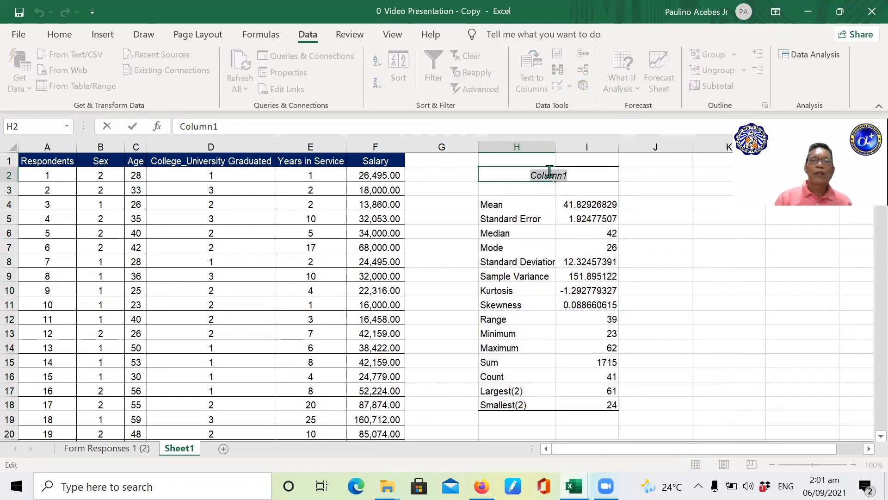
{"action": "key", "text": "BackSpace"}
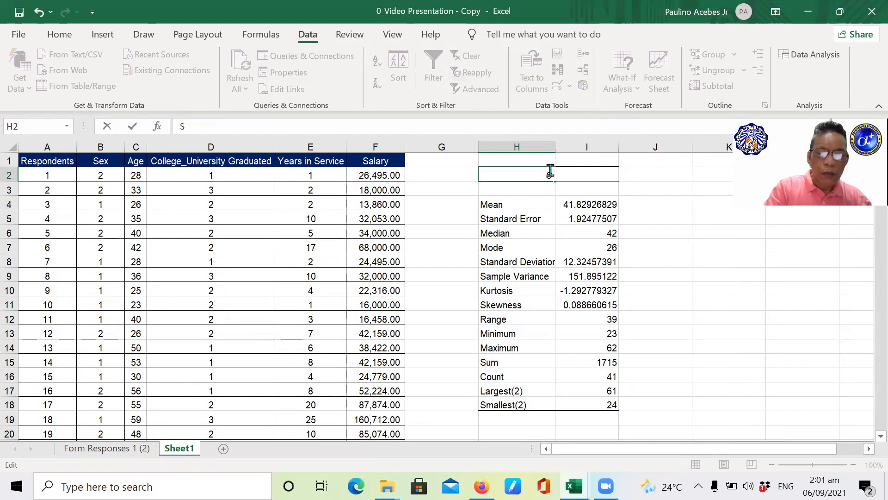
{"action": "type", "text": "Summar"}
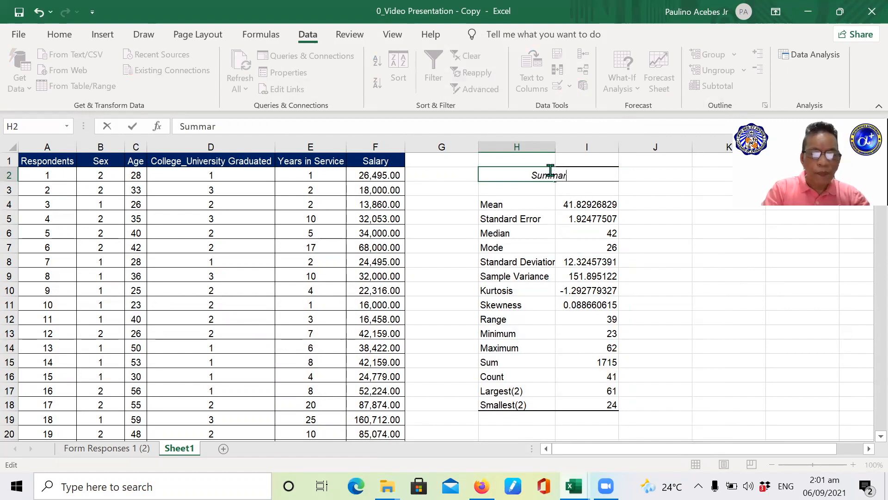
{"action": "type", "text": "y tatistics"}
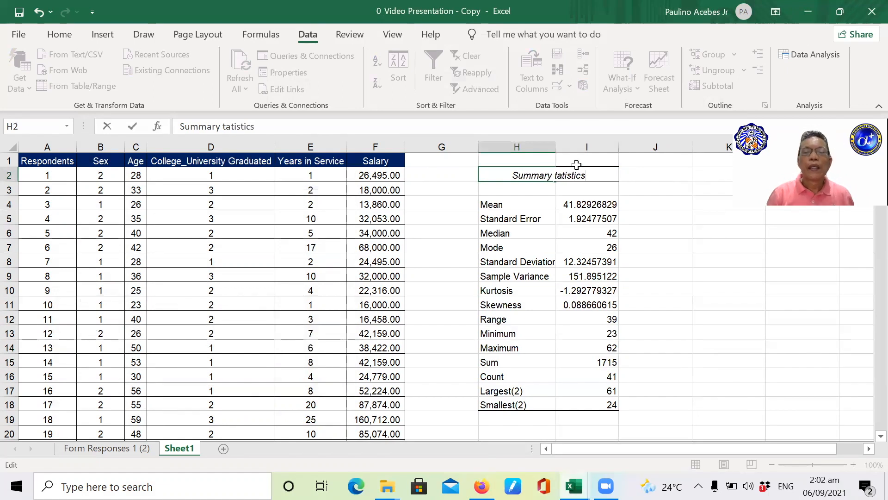
Step: Highlight the Mean, Median and Mode labels and their values with an orange fill
{"action": "left_click", "coordinate": [497, 204]}
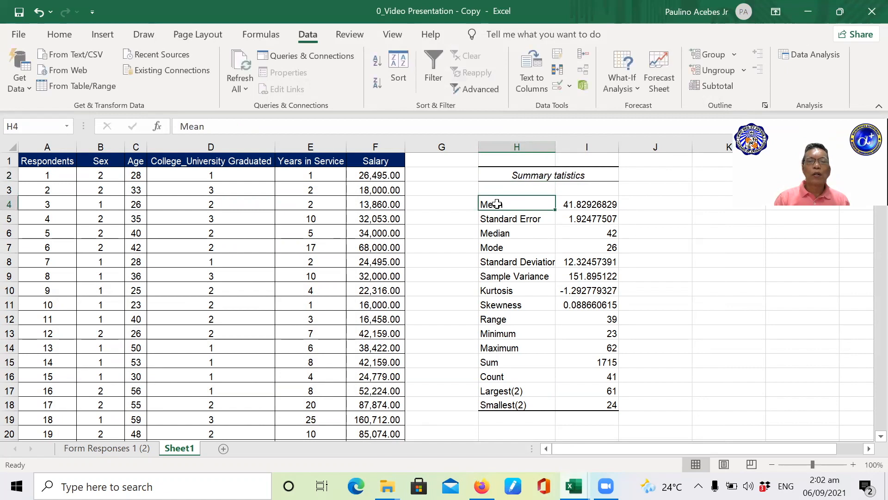
{"action": "left_click", "coordinate": [590, 202], "text": "shift"}
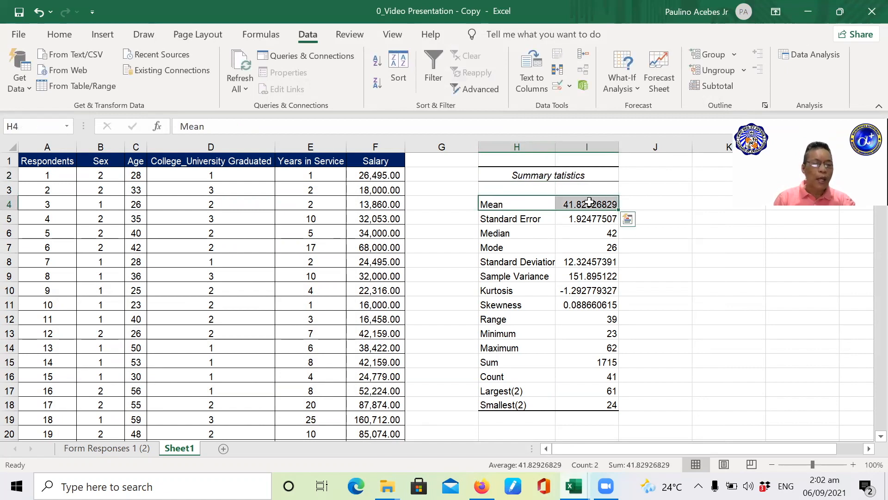
{"action": "left_click", "coordinate": [497, 234], "text": "ctrl"}
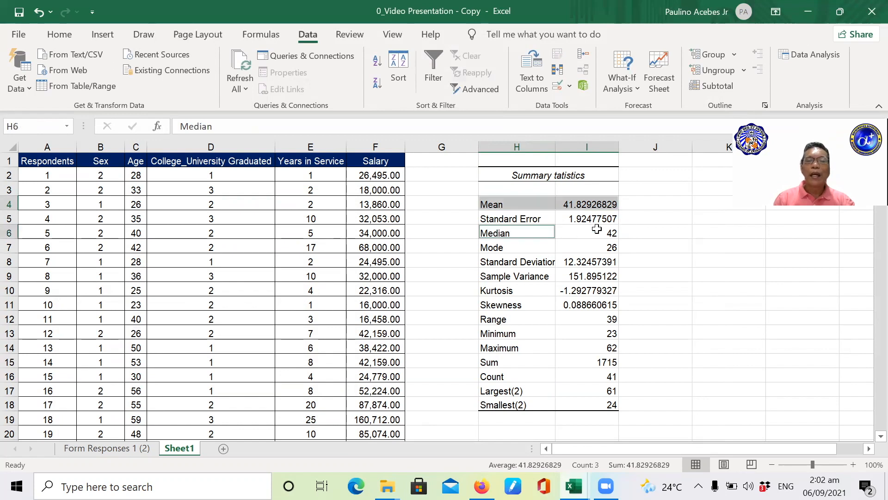
{"action": "left_click", "coordinate": [596, 230], "text": "ctrl"}
{"action": "left_click", "coordinate": [518, 249], "text": "ctrl"}
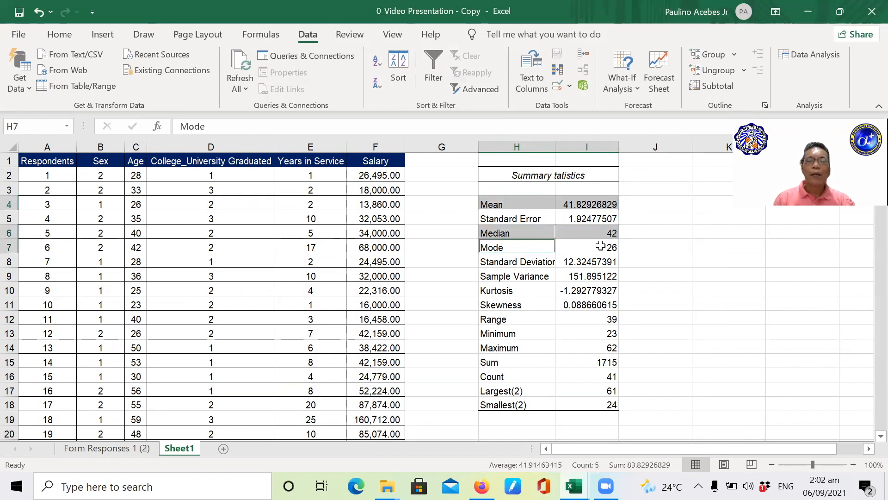
{"action": "left_click", "coordinate": [600, 245], "text": "ctrl"}
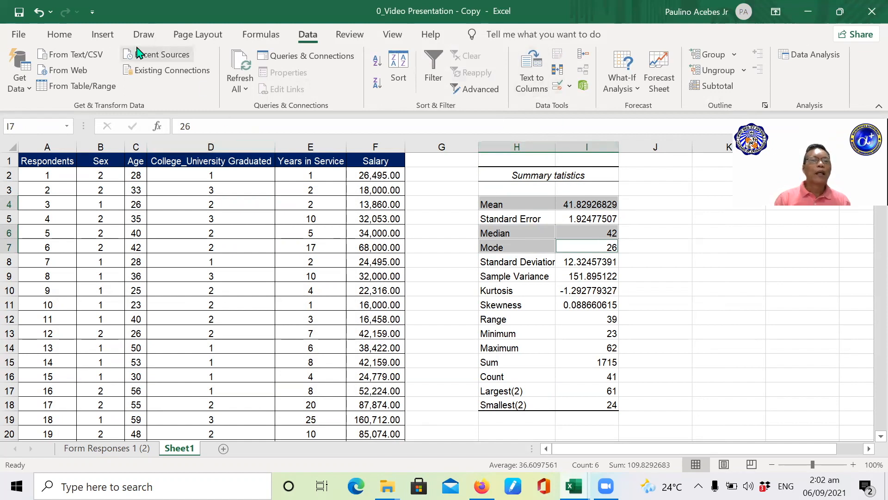
{"action": "left_click", "coordinate": [53, 37]}
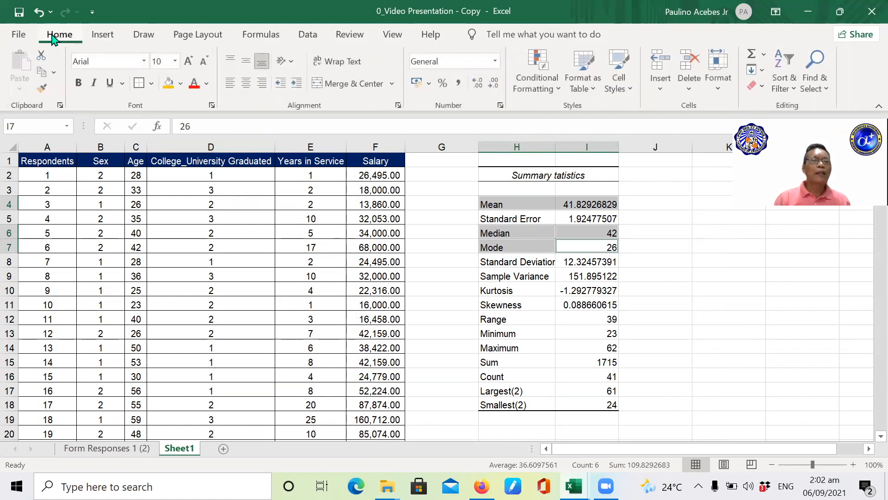
{"action": "left_click", "coordinate": [168, 83]}
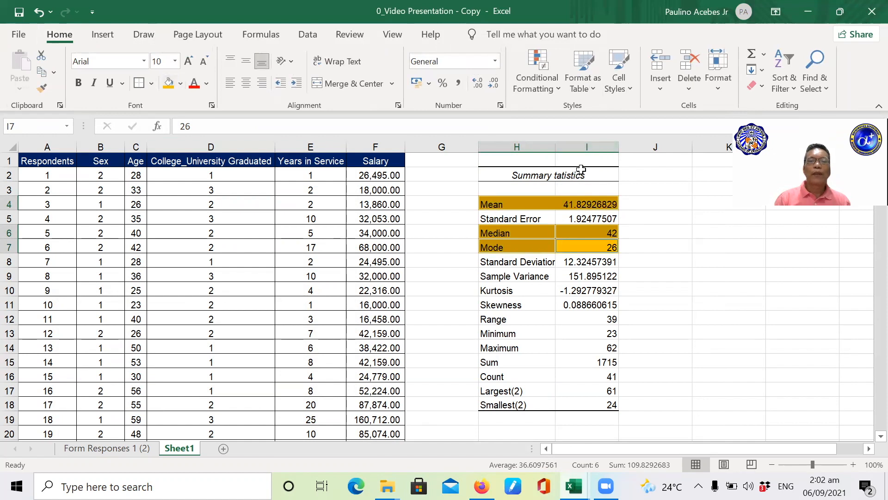
Step: Correct the output table's heading in H2 to "Summary Statistics"
{"action": "left_click", "coordinate": [549, 178]}
{"action": "left_click", "coordinate": [560, 174]}
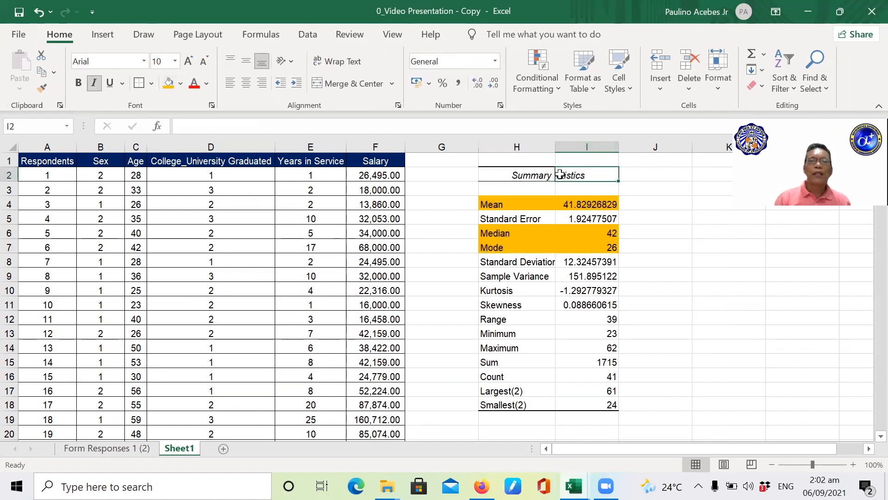
{"action": "left_click", "coordinate": [532, 175]}
{"action": "left_click", "coordinate": [227, 126]}
{"action": "key", "text": "BackSpace"}
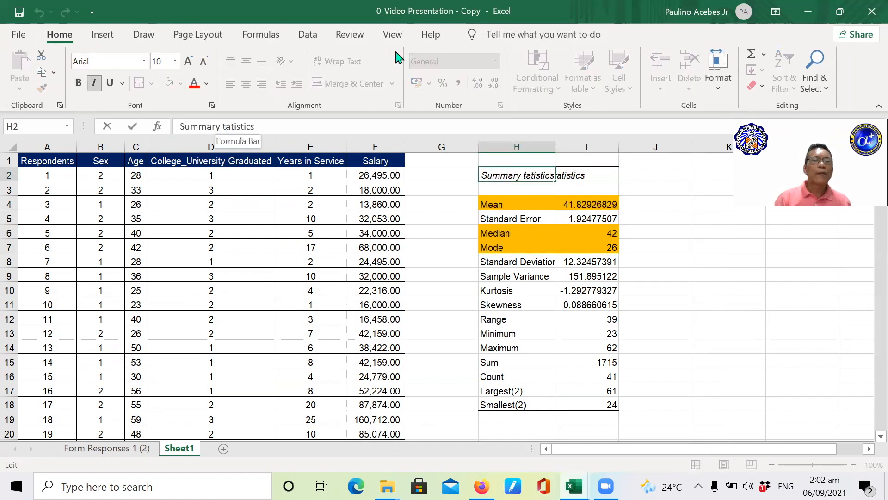
{"action": "type", "text": "S"}
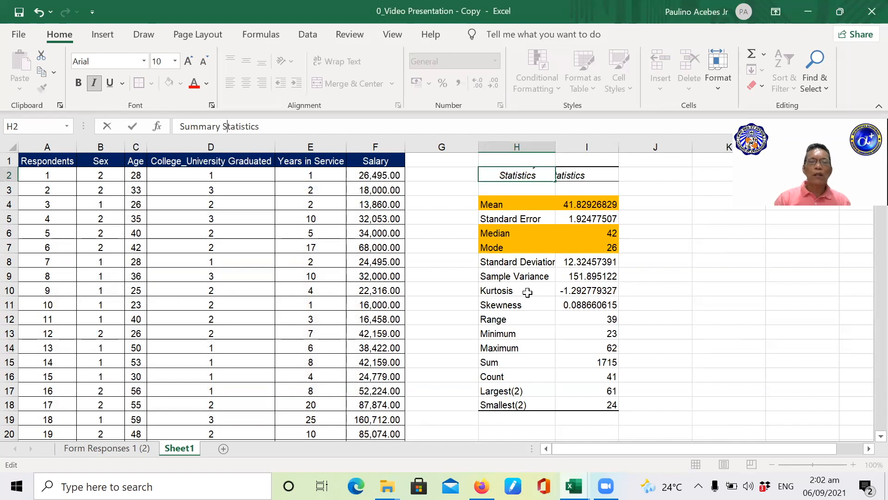
Step: Highlight the Standard Deviation, Sample Variance and Range labels and their values with a yellow fill
{"action": "left_click", "coordinate": [504, 262]}
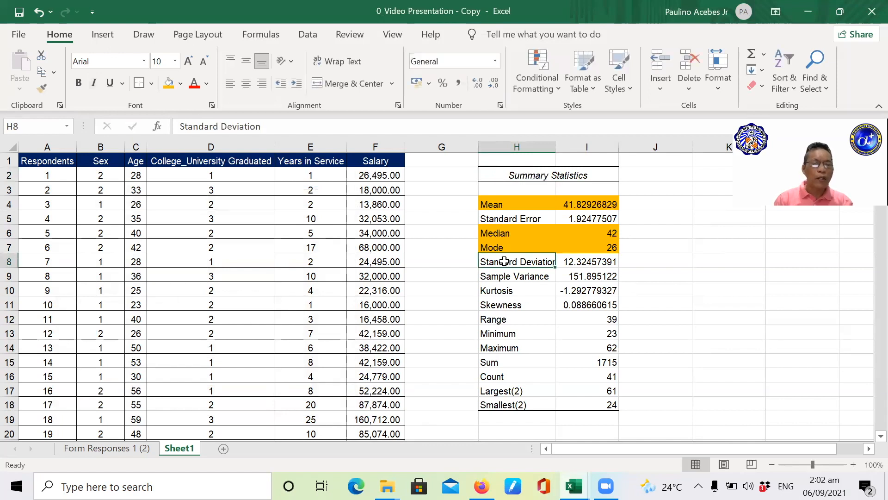
{"action": "left_click", "coordinate": [602, 261], "text": "ctrl"}
{"action": "left_click", "coordinate": [520, 276], "text": "ctrl"}
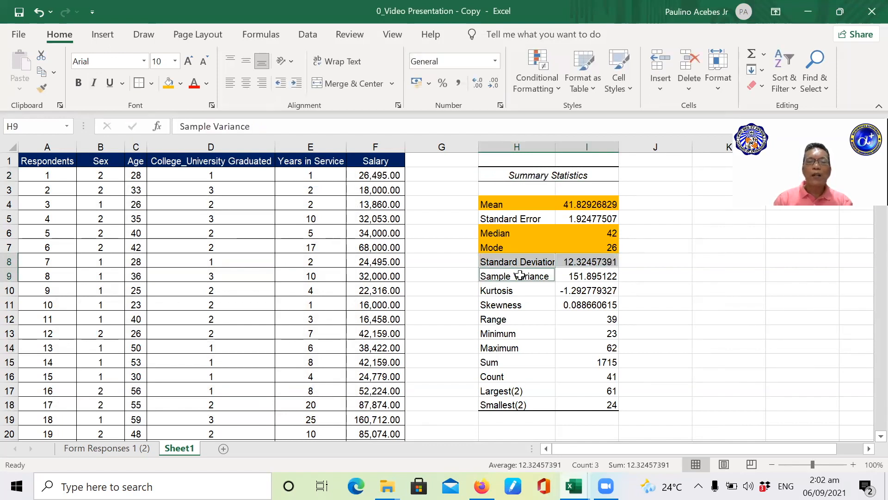
{"action": "left_click", "coordinate": [593, 275], "text": "ctrl"}
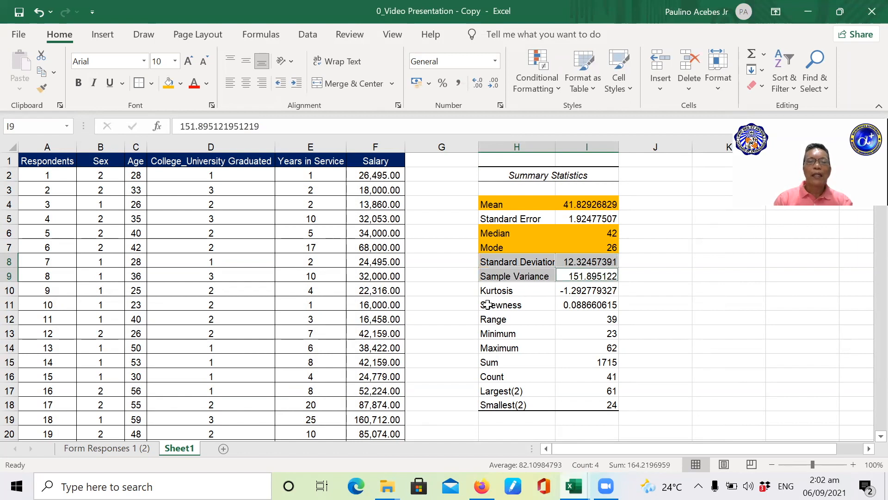
{"action": "left_click", "coordinate": [495, 318], "text": "ctrl"}
{"action": "left_click", "coordinate": [584, 318], "text": "ctrl"}
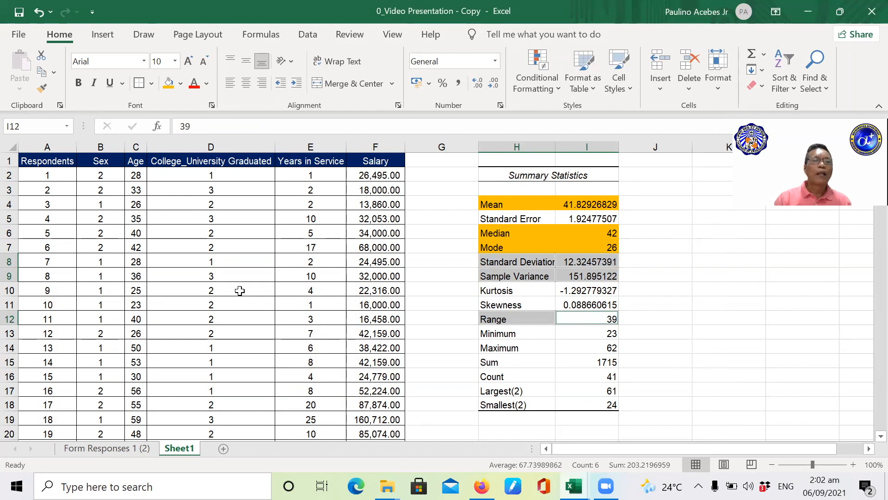
{"action": "left_click", "coordinate": [182, 83]}
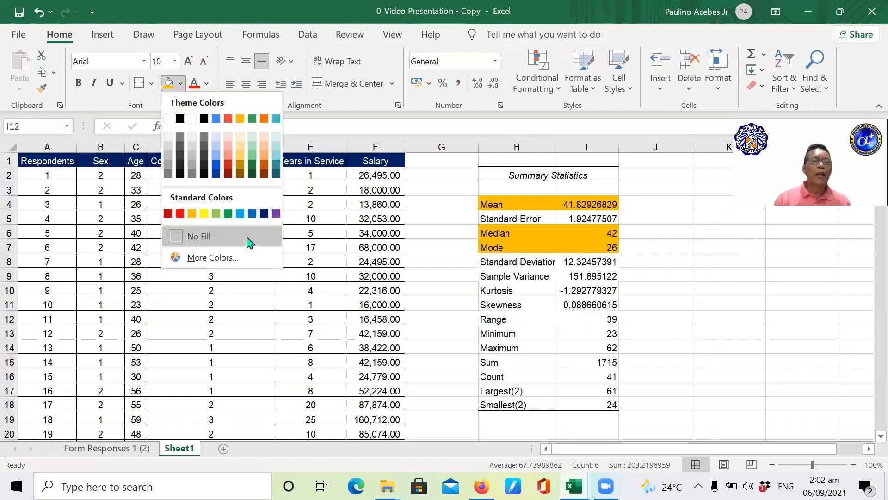
{"action": "left_click", "coordinate": [204, 214]}
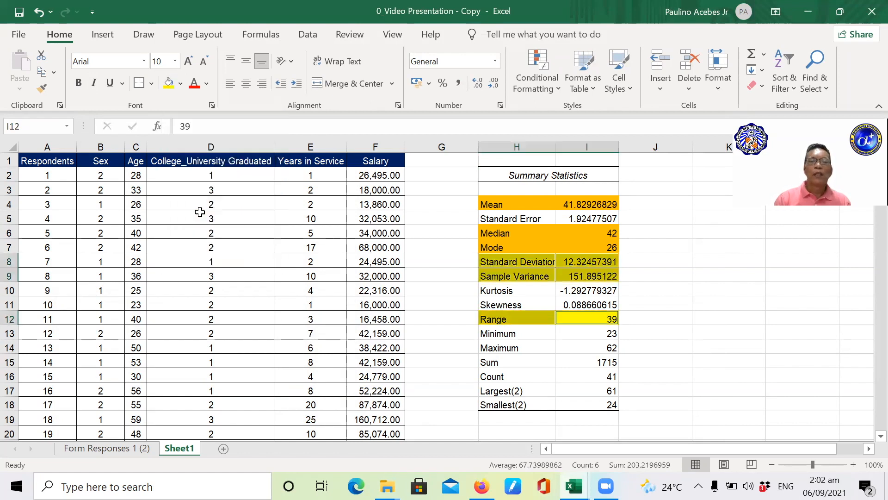
{"action": "left_click", "coordinate": [651, 199]}
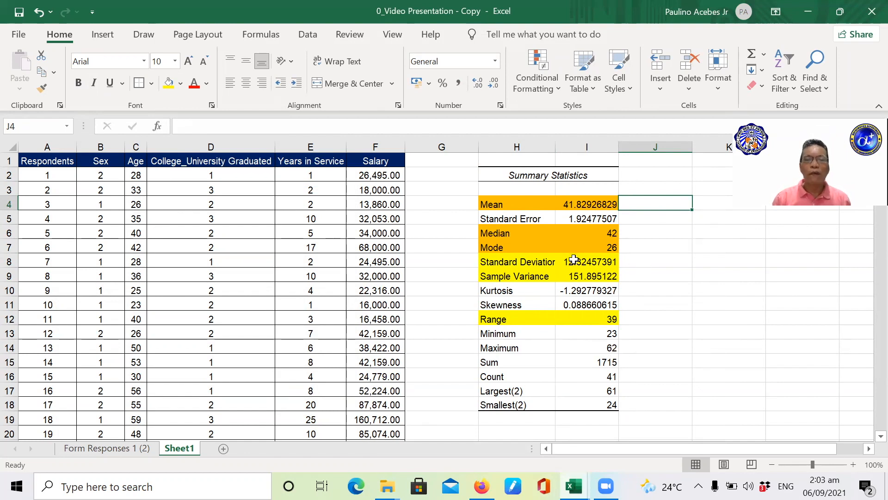
Step: Add the label "Coefficient of Variation" in H20 below the summary table and autofit column H
{"action": "scroll", "coordinate": [574, 259], "scroll_direction": "down", "scroll_amount": 4}
{"action": "scroll", "coordinate": [573, 261], "scroll_direction": "up", "scroll_amount": 2}
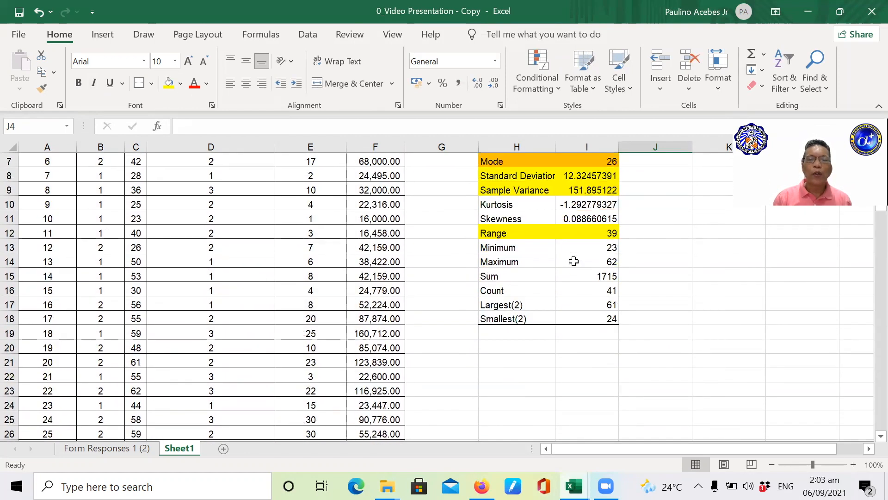
{"action": "left_click", "coordinate": [502, 347]}
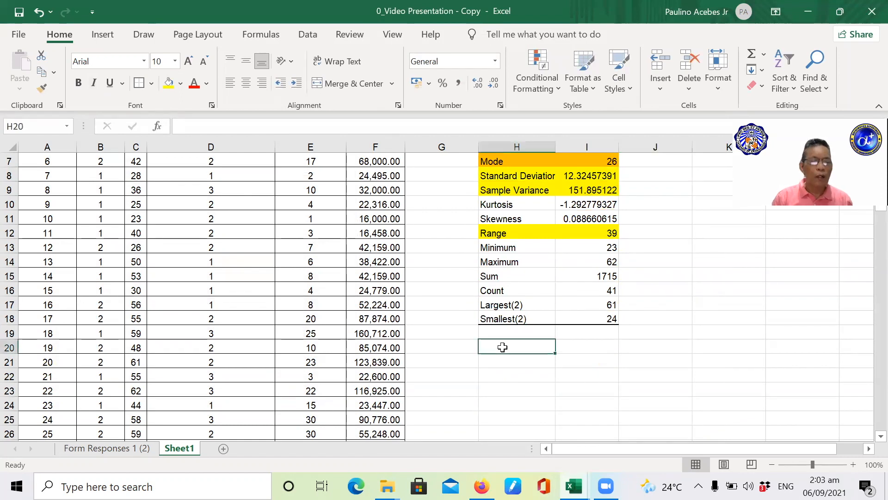
{"action": "type", "text": "Coefficient of Variation"}
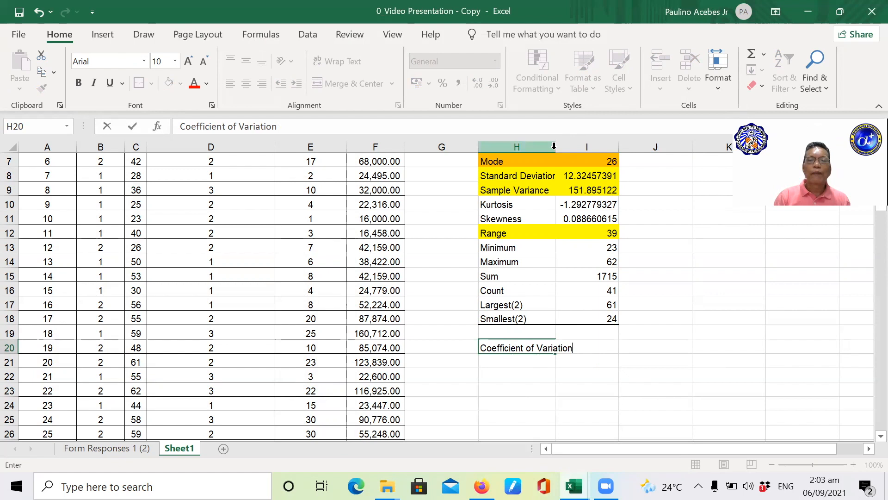
{"action": "left_click", "coordinate": [546, 378]}
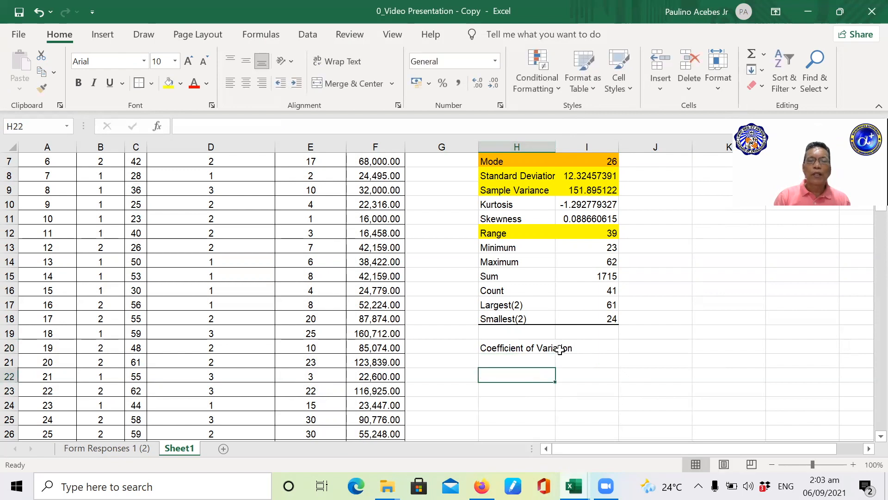
{"action": "double_click", "coordinate": [556, 146]}
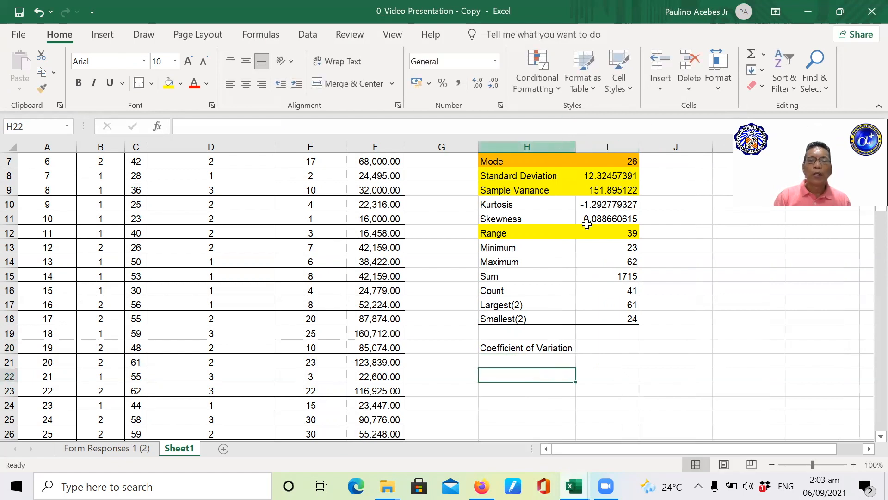
Step: Calculate the coefficient of variation in I20 with the formula =I8/I4 and format the cell as a percentage
{"action": "left_click", "coordinate": [599, 349]}
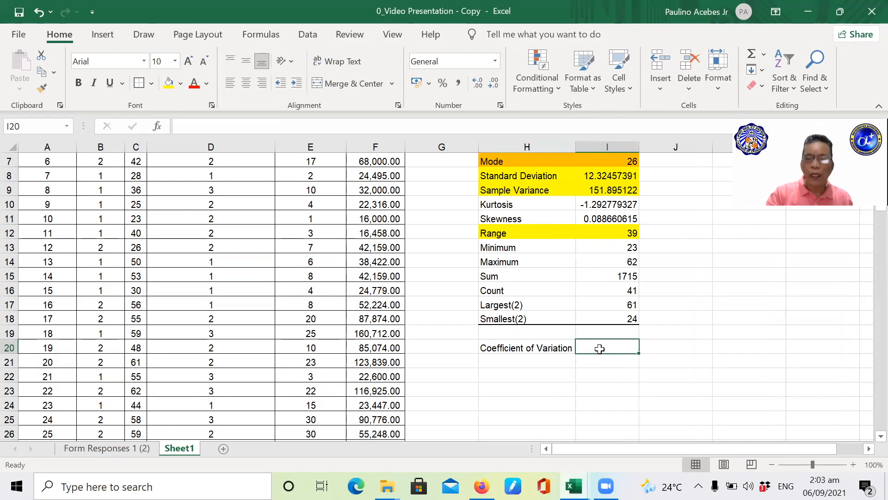
{"action": "type", "text": "="}
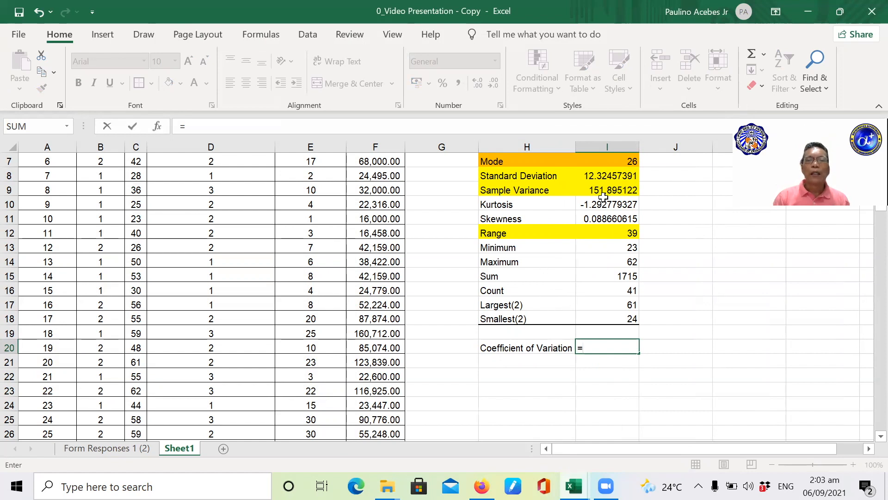
{"action": "left_click", "coordinate": [607, 176]}
{"action": "type", "text": "/"}
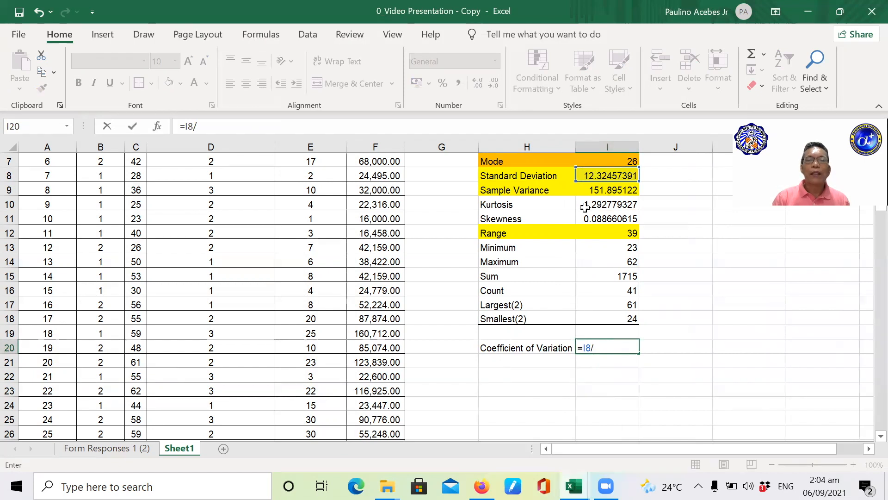
{"action": "scroll", "coordinate": [585, 204], "scroll_direction": "up", "scroll_amount": 2}
{"action": "left_click", "coordinate": [602, 204]}
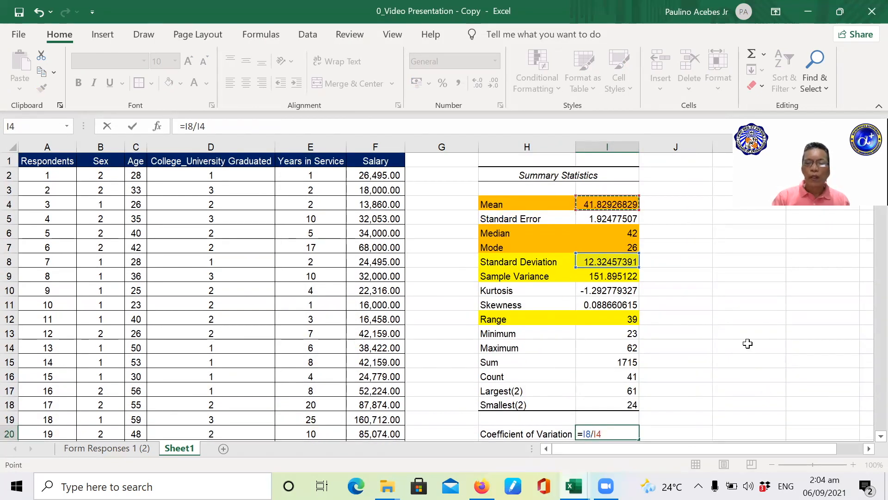
{"action": "key", "text": "Return"}
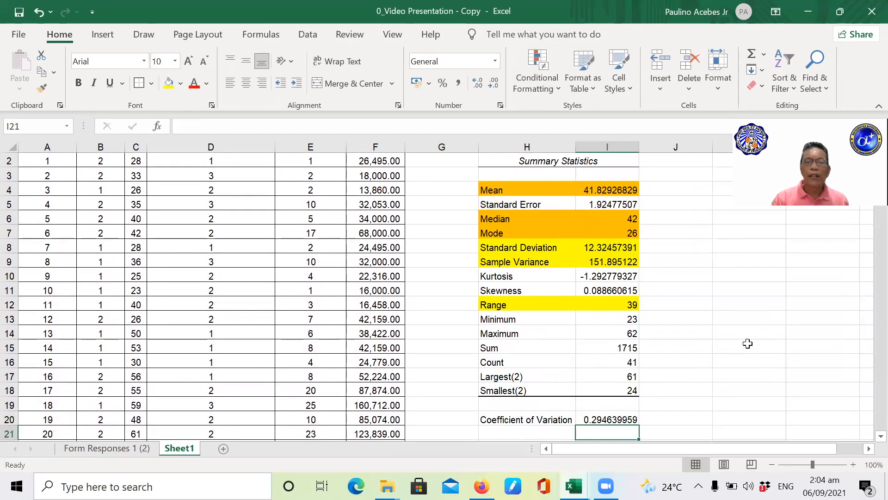
{"action": "left_click", "coordinate": [612, 420]}
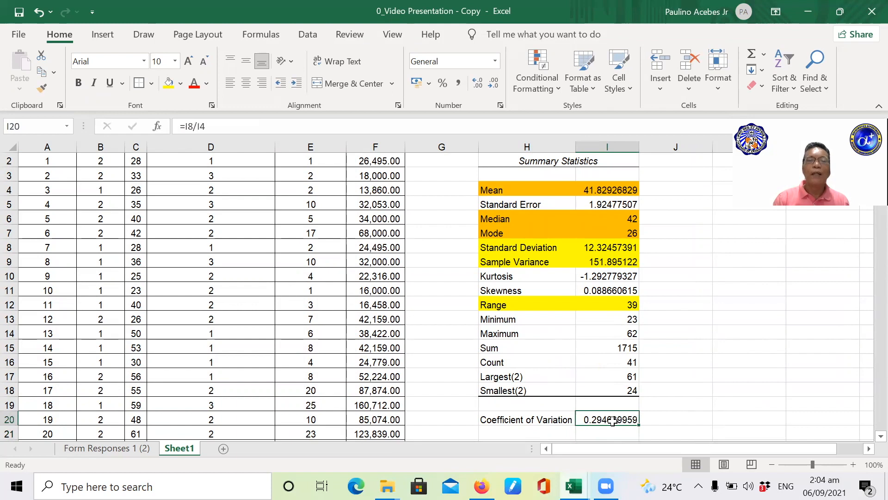
{"action": "left_click", "coordinate": [445, 83]}
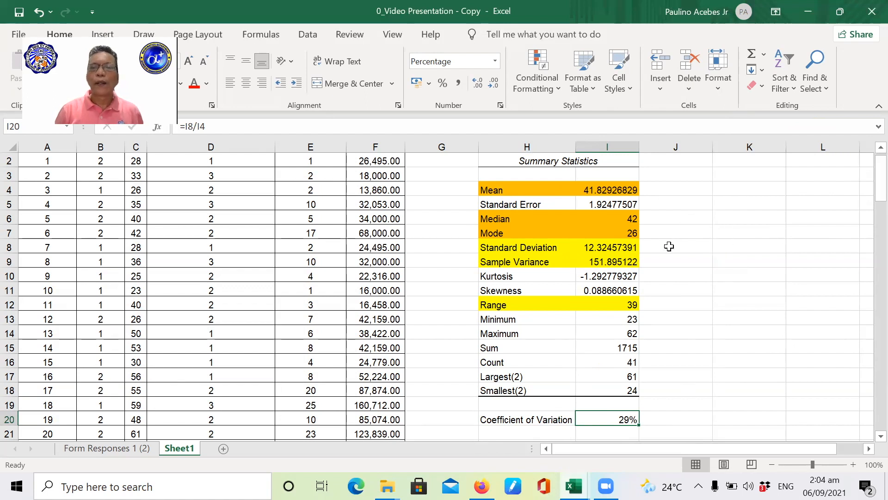
Step: Enter the heading "Percentile" in cell K2, beside the summary table
{"action": "scroll", "coordinate": [676, 266], "scroll_direction": "up", "scroll_amount": 1}
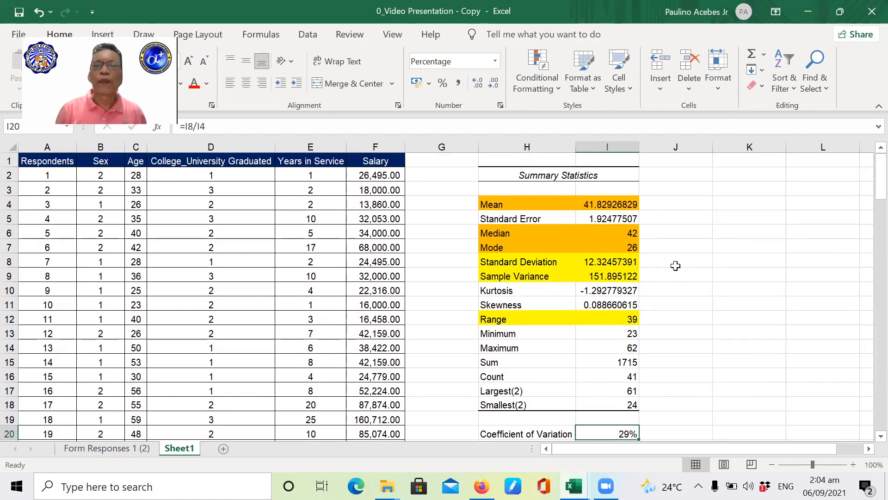
{"action": "left_click", "coordinate": [724, 180]}
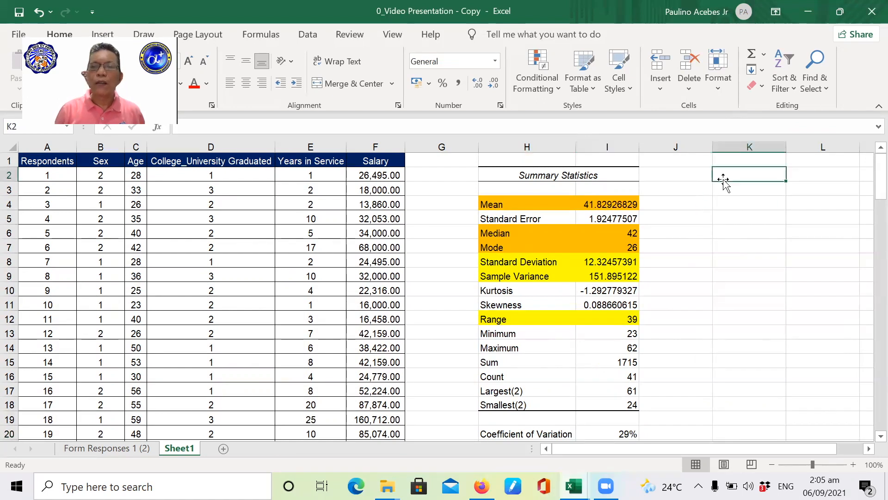
{"action": "type", "text": "Percentile"}
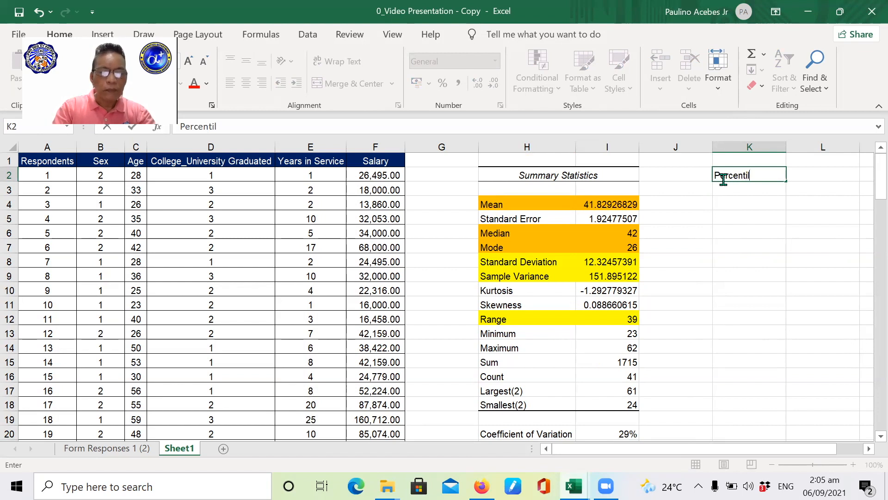
Step: List the labels P10, P20, P25, P40, P50, P60, P75, P85, P90, P95 and P99 in K4:K14 and autofit column K
{"action": "left_click", "coordinate": [720, 203]}
{"action": "type", "text": "P"}
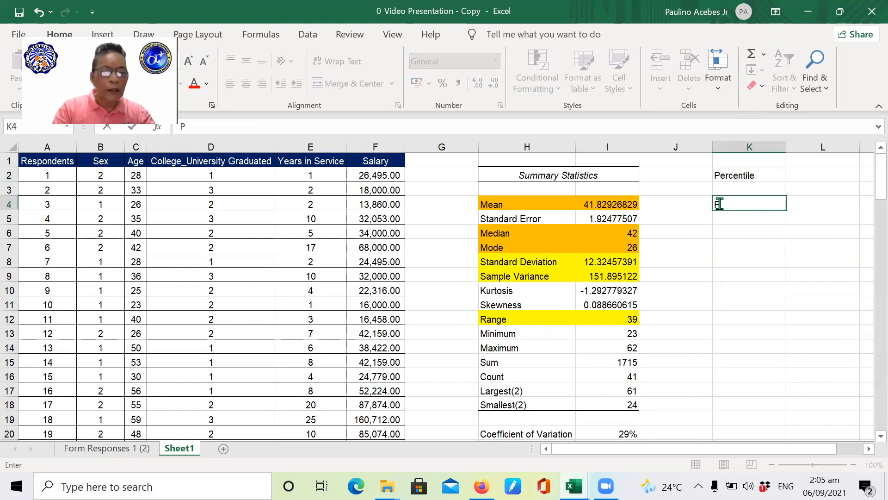
{"action": "type", "text": "10"}
{"action": "key", "text": "Return"}
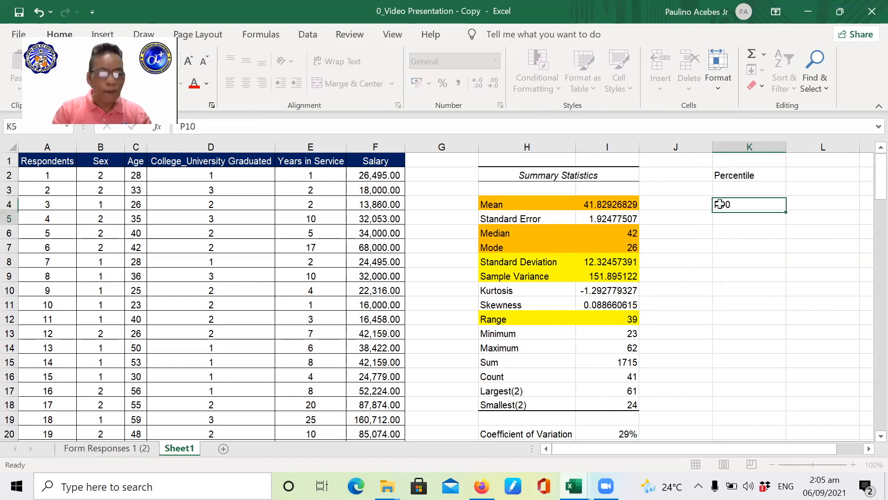
{"action": "type", "text": "P20"}
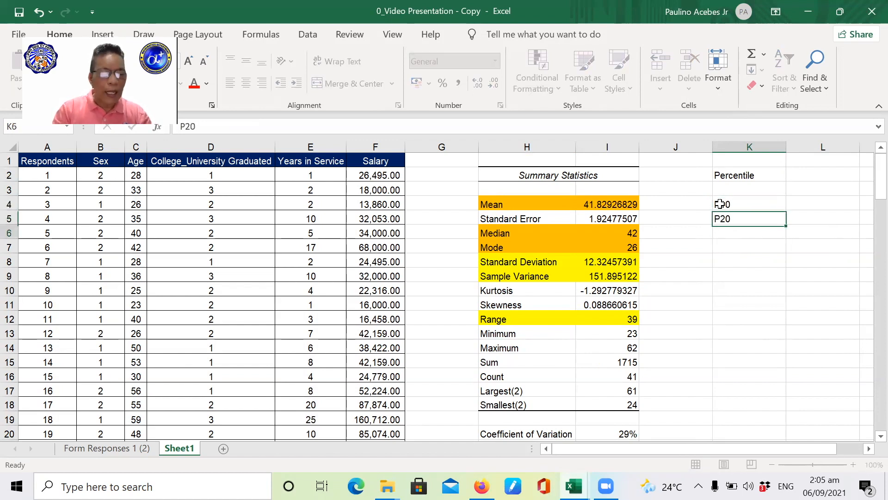
{"action": "key", "text": "Return"}
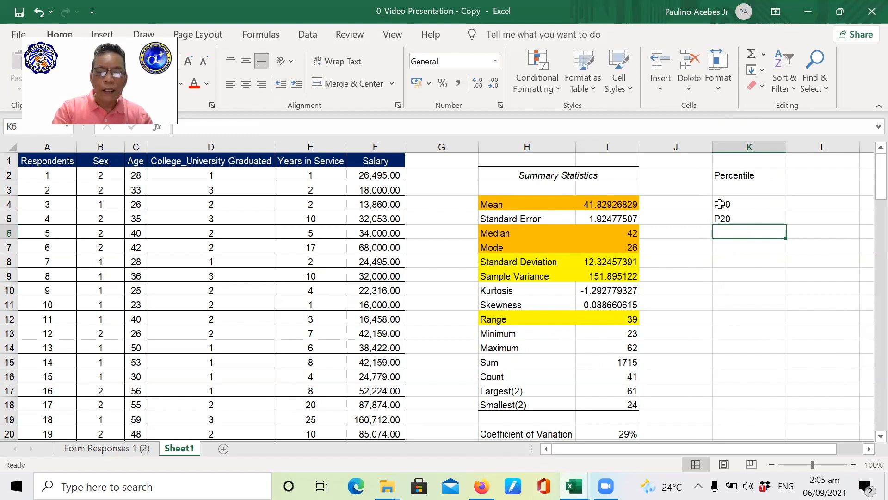
{"action": "type", "text": "P25"}
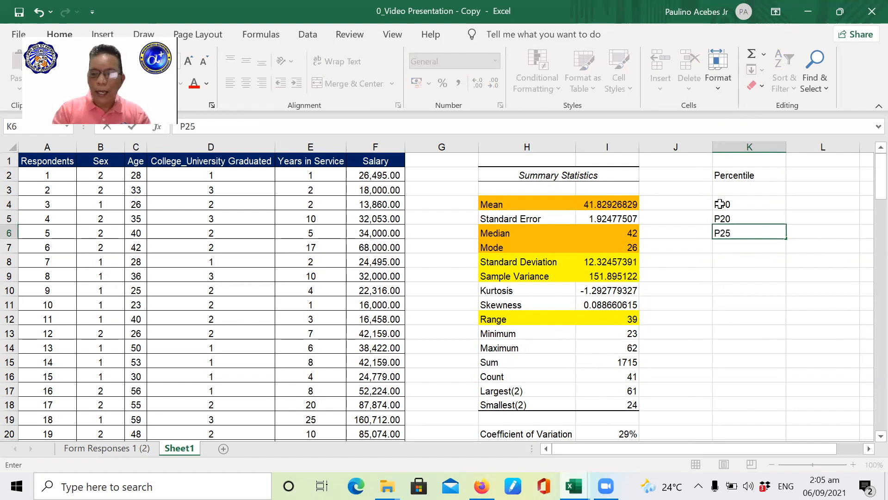
{"action": "key", "text": "Return"}
{"action": "type", "text": "P"}
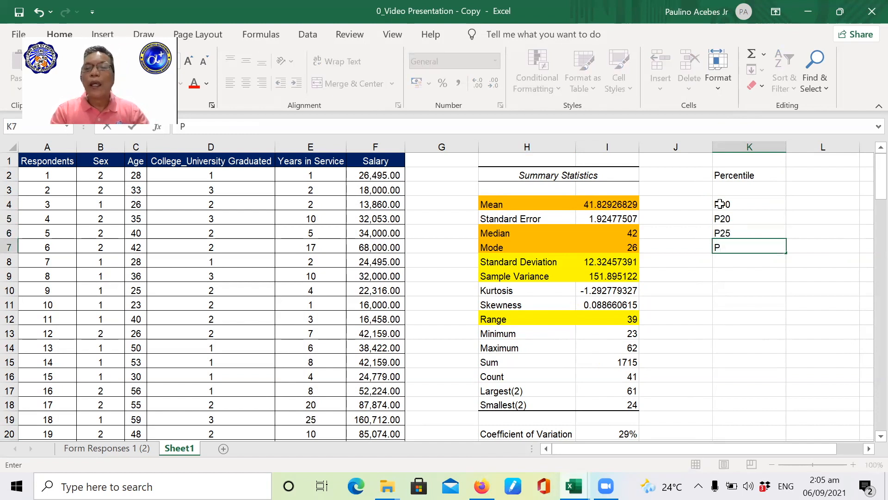
{"action": "type", "text": "40"}
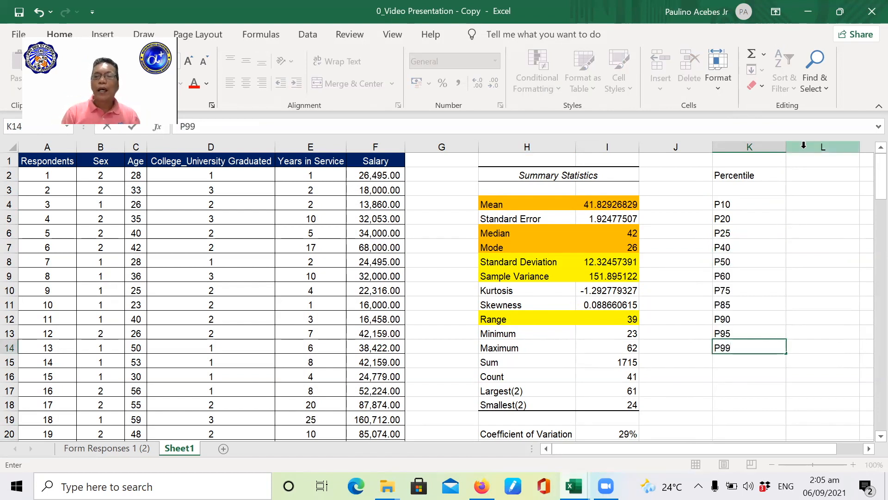
{"action": "left_click", "coordinate": [782, 161]}
{"action": "double_click", "coordinate": [786, 137]}
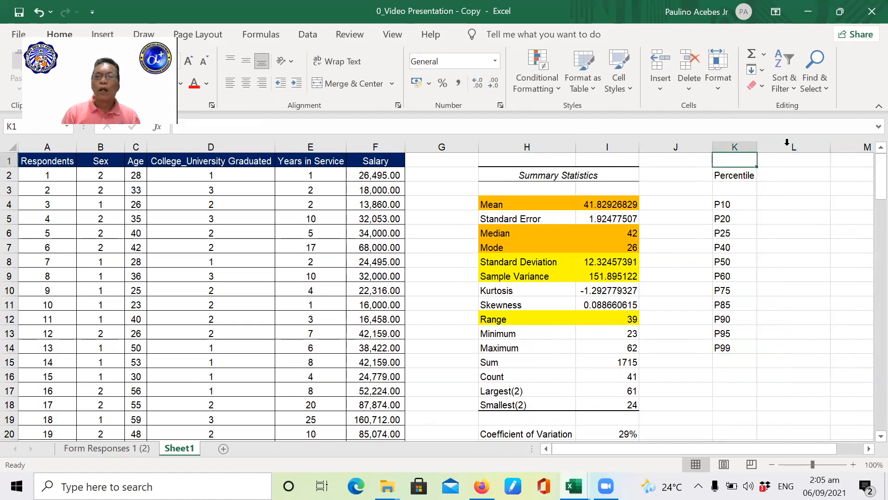
Step: Enter 10%, 20%, 25%, 40%, 50%, 60%, 75%, 85%, 90%, 95% and 99% in L4:L14 beside the percentile labels and autofit column L
{"action": "left_click", "coordinate": [772, 203]}
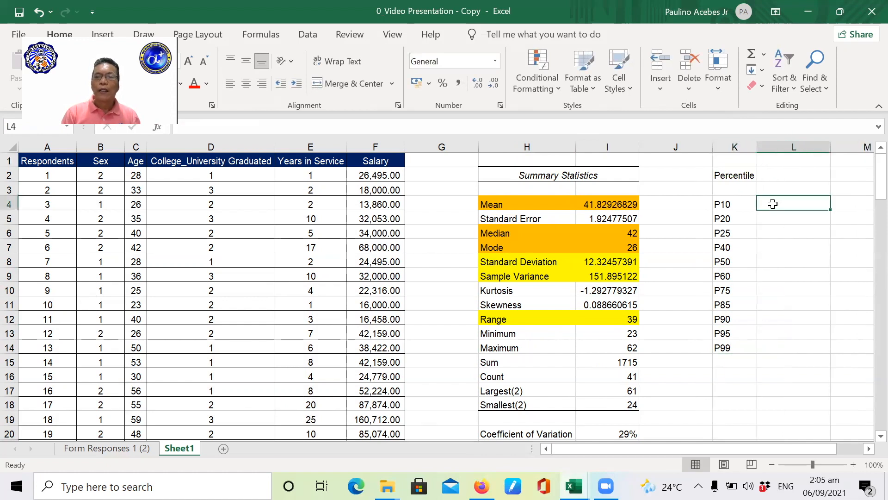
{"action": "type", "text": "10"}
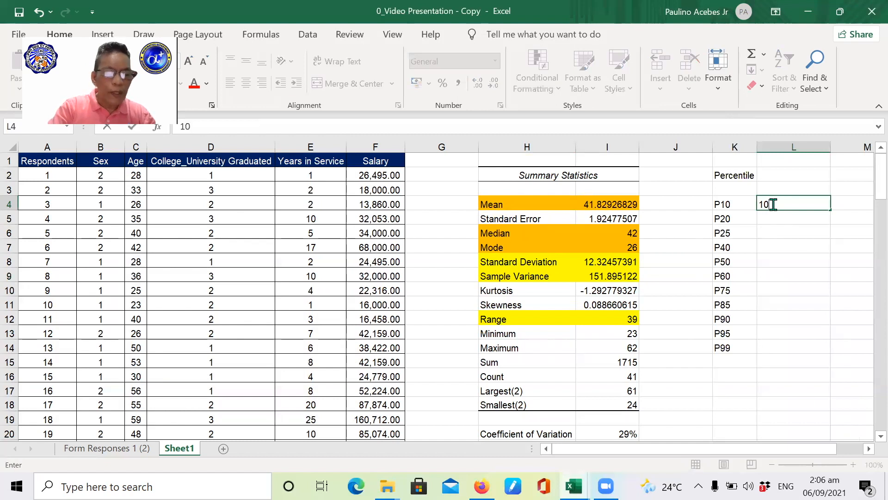
{"action": "type", "text": "%"}
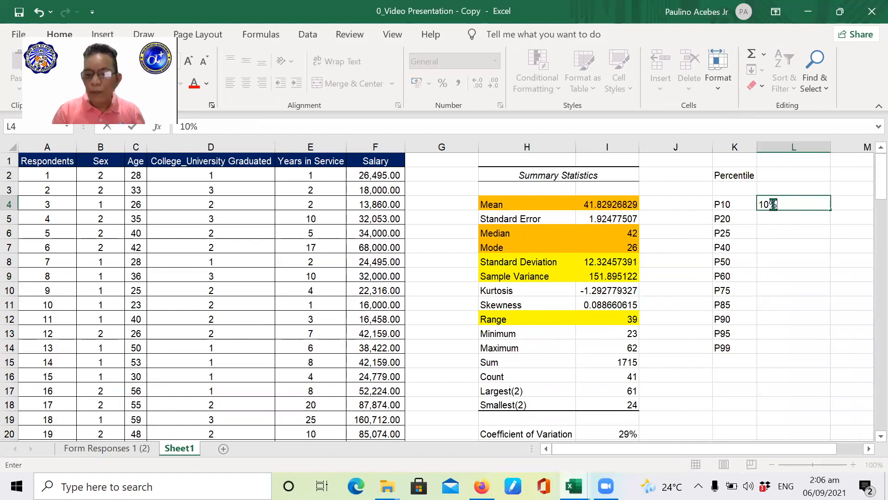
{"action": "key", "text": "Return"}
{"action": "type", "text": "20%"}
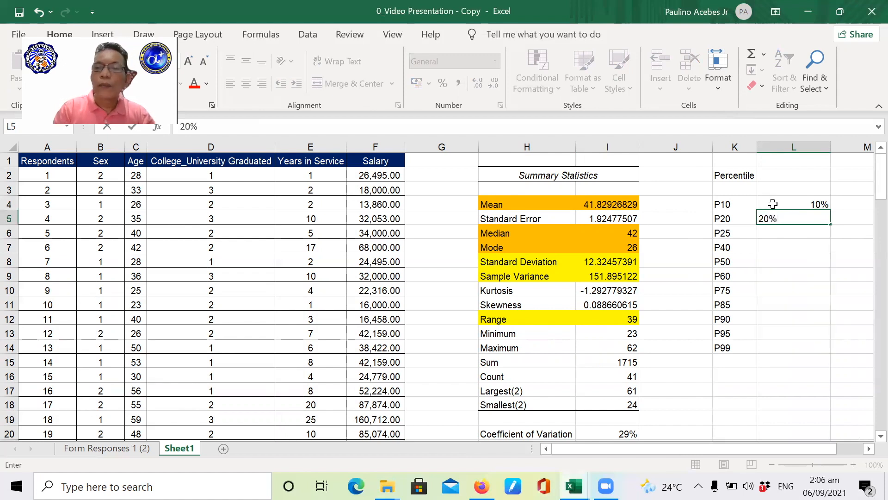
{"action": "key", "text": "Return"}
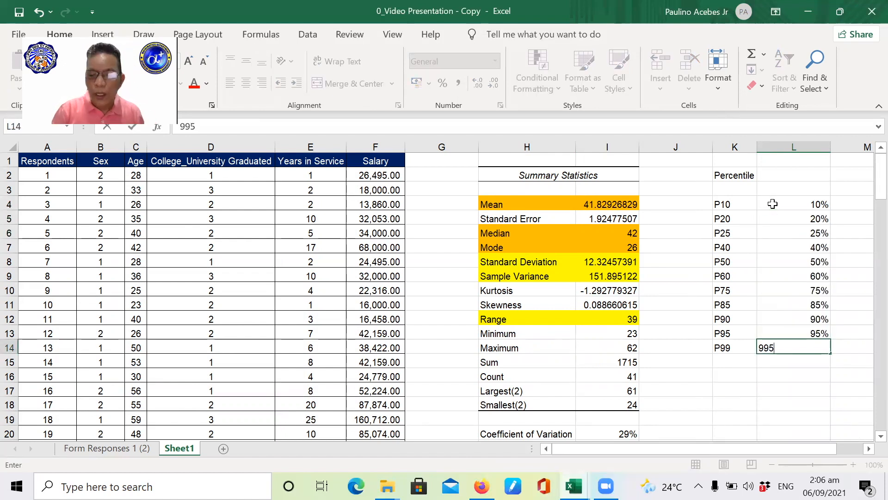
{"action": "type", "text": "%"}
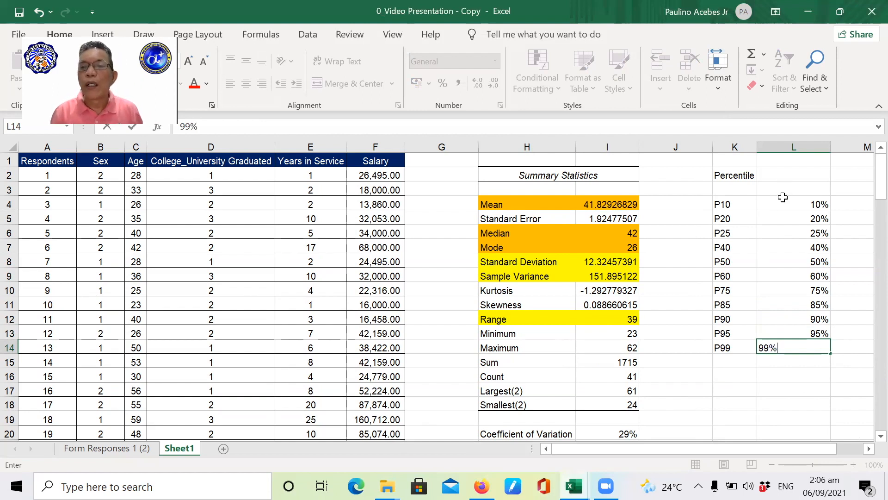
{"action": "left_click", "coordinate": [778, 203]}
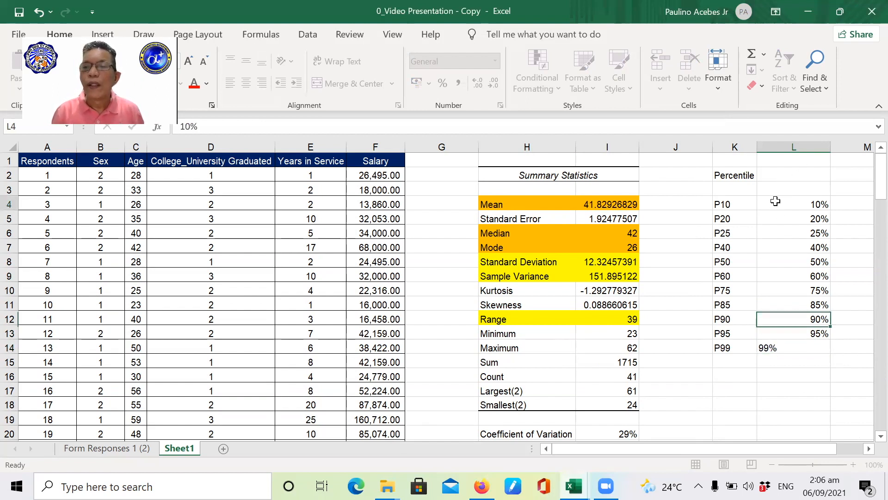
{"action": "double_click", "coordinate": [830, 147]}
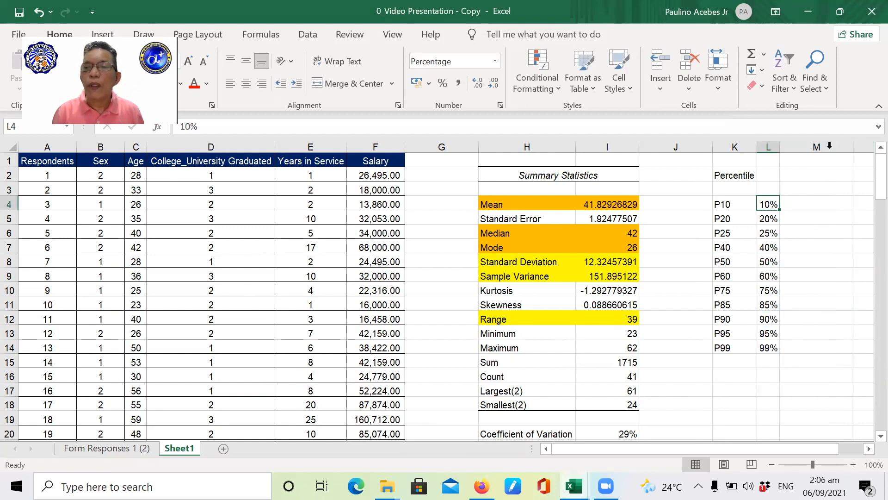
Step: Calculate the P10 value of the ages in M4 with the formula =PERCENTILE($C$2:$C$42,L4), keeping the age range absolute
{"action": "left_click_drag", "start_coordinate": [615, 449], "coordinate": [659, 449]}
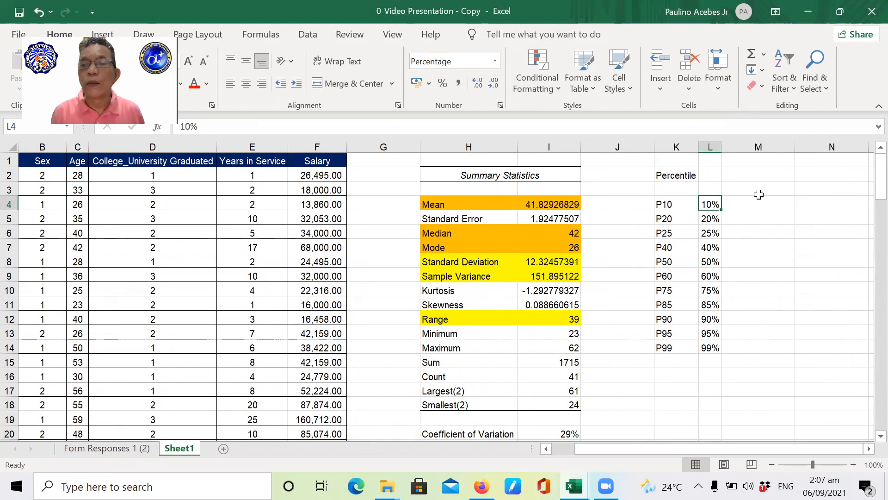
{"action": "left_click", "coordinate": [745, 201]}
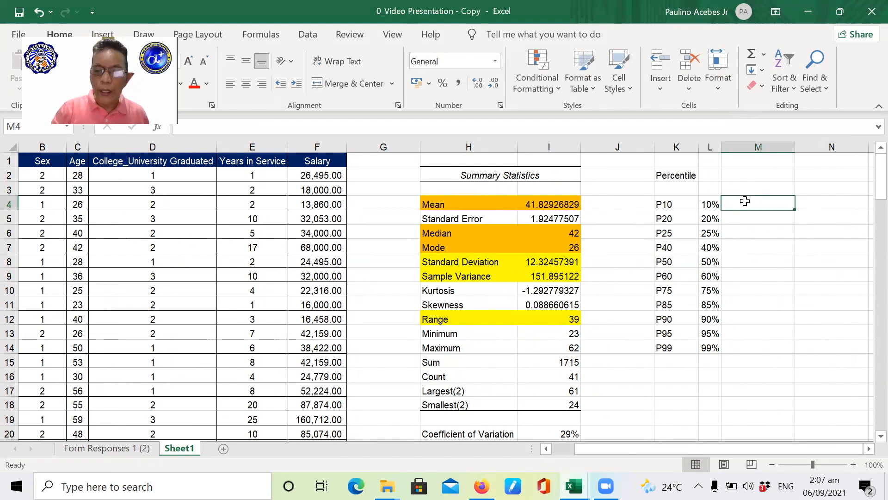
{"action": "type", "text": "="}
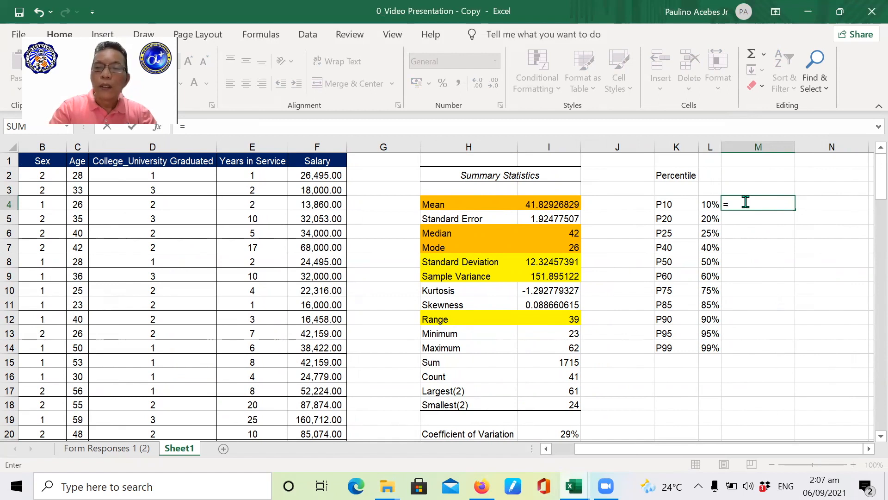
{"action": "type", "text": "perc"}
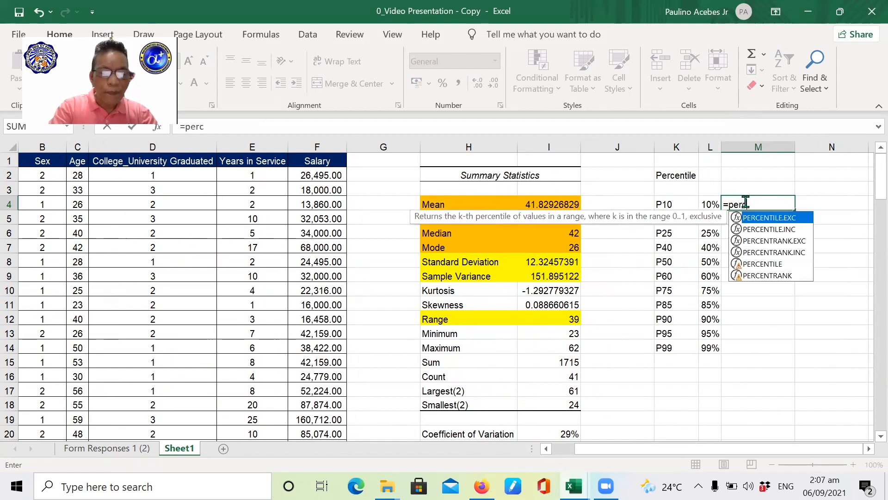
{"action": "type", "text": "entile"}
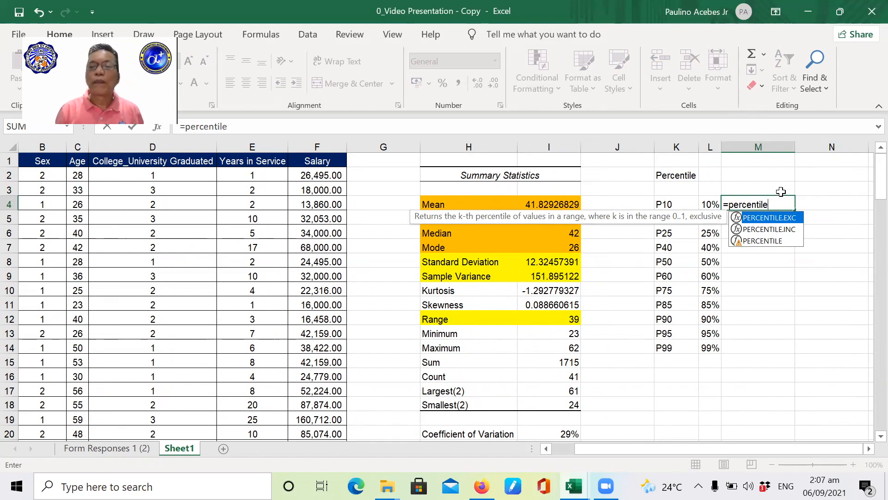
{"action": "left_click", "coordinate": [764, 241]}
{"action": "double_click", "coordinate": [764, 241]}
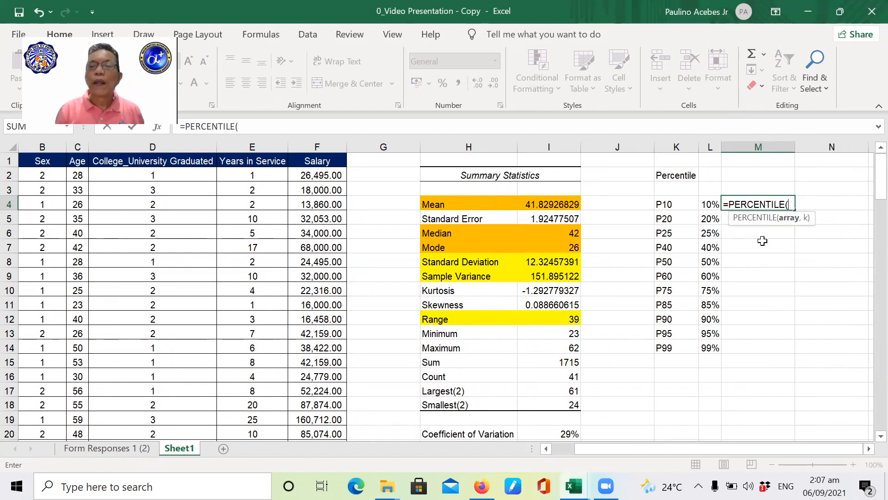
{"action": "left_click", "coordinate": [77, 178]}
{"action": "left_click_drag", "start_coordinate": [77, 178], "coordinate": [80, 292]}
{"action": "left_click_drag", "start_coordinate": [868, 250], "coordinate": [869, 169]}
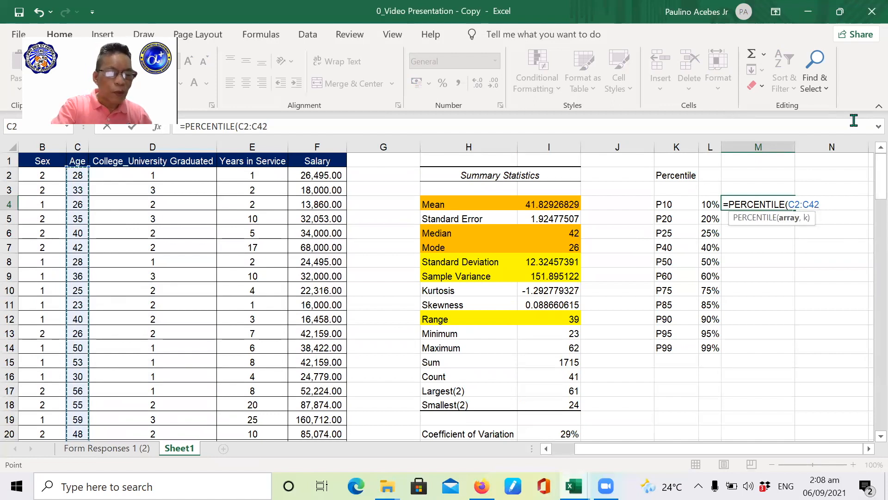
{"action": "key", "text": "F4"}
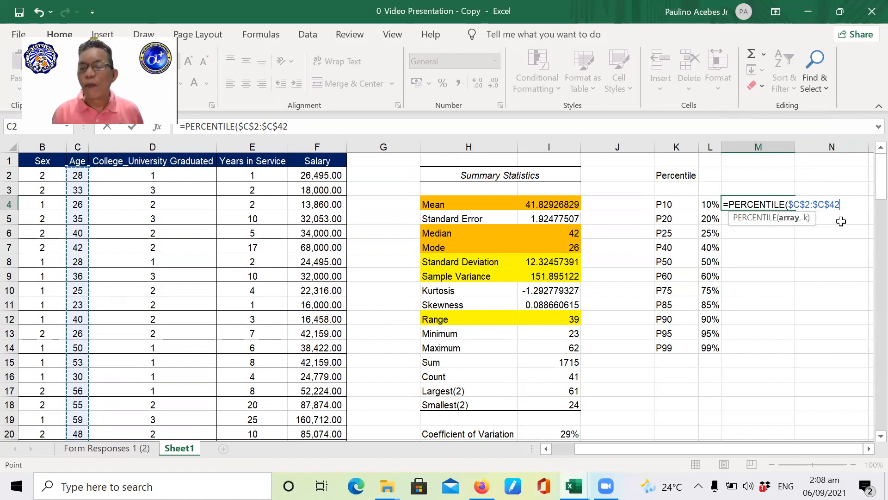
{"action": "type", "text": ","}
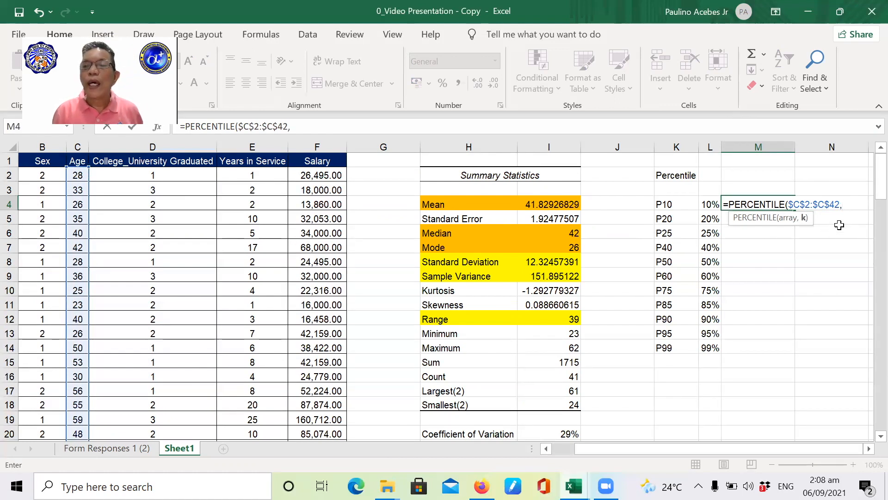
{"action": "left_click", "coordinate": [707, 207]}
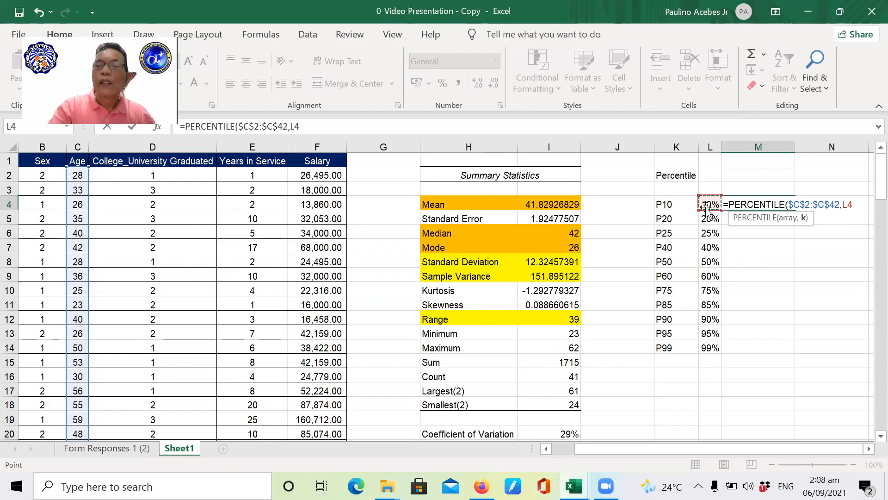
{"action": "type", "text": ")"}
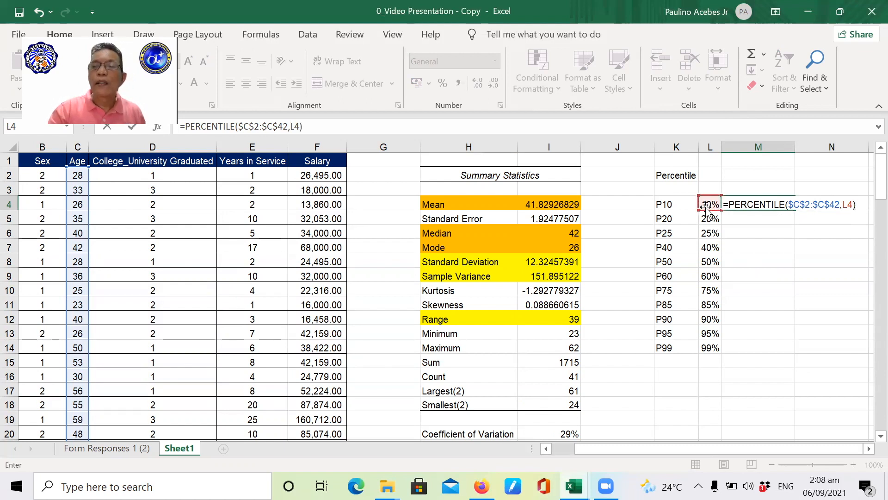
{"action": "key", "text": "Return"}
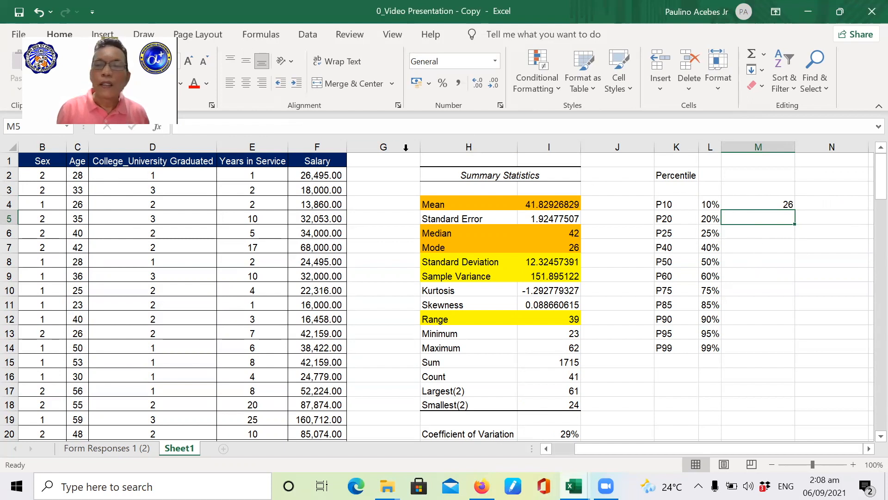
Step: Fill the percentile formula from M4 down to M14 and autofit column M
{"action": "left_click", "coordinate": [781, 206]}
{"action": "left_click_drag", "start_coordinate": [795, 210], "coordinate": [798, 352]}
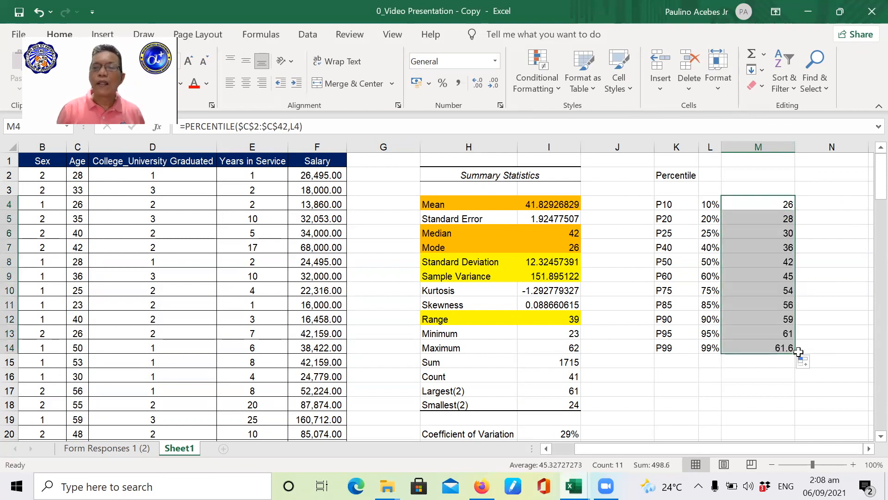
{"action": "left_click", "coordinate": [789, 222]}
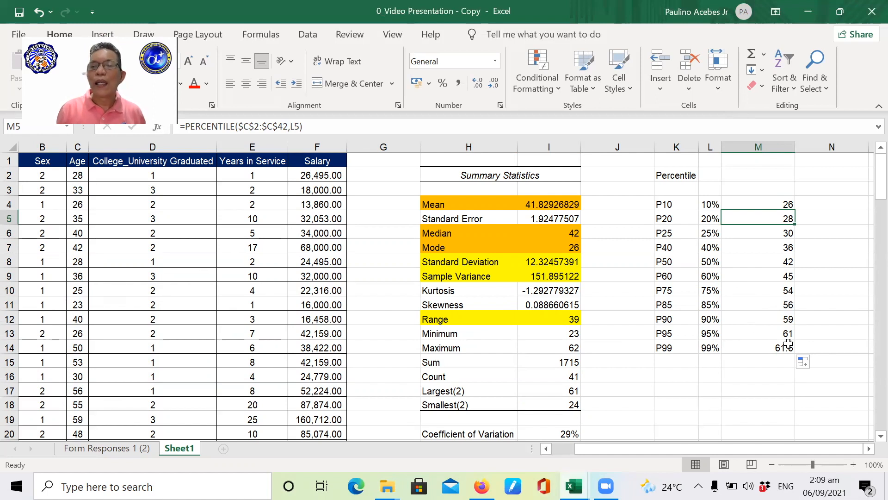
{"action": "double_click", "coordinate": [794, 141]}
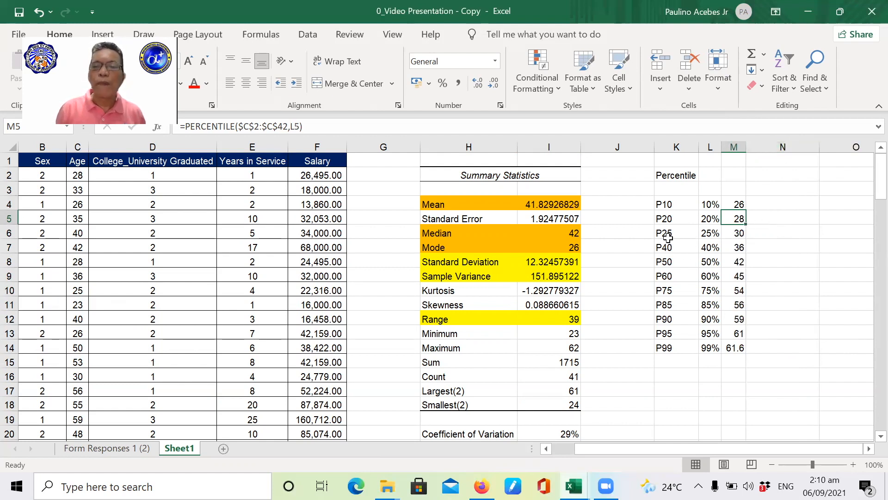
Step: Label the P25, P50 and P75 rows as Q1, Q2 and Q3 in N6, N8 and N10, and narrow column N to fit
{"action": "left_click", "coordinate": [773, 233]}
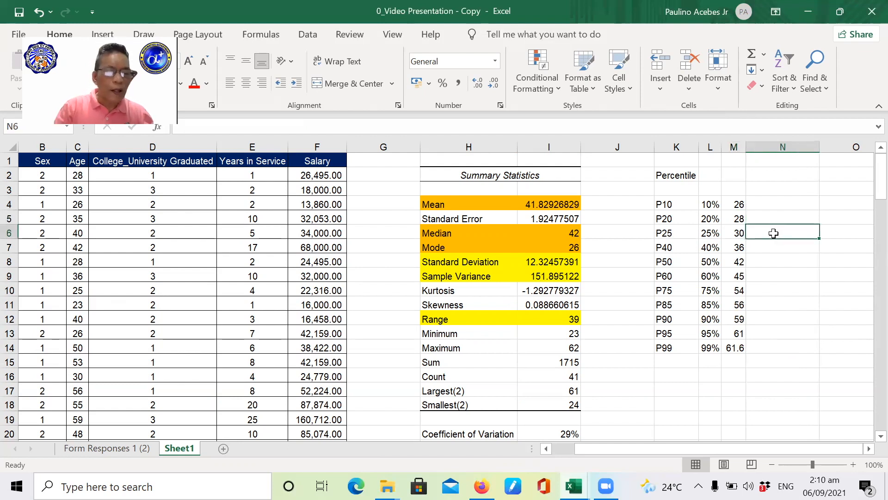
{"action": "type", "text": "Q1"}
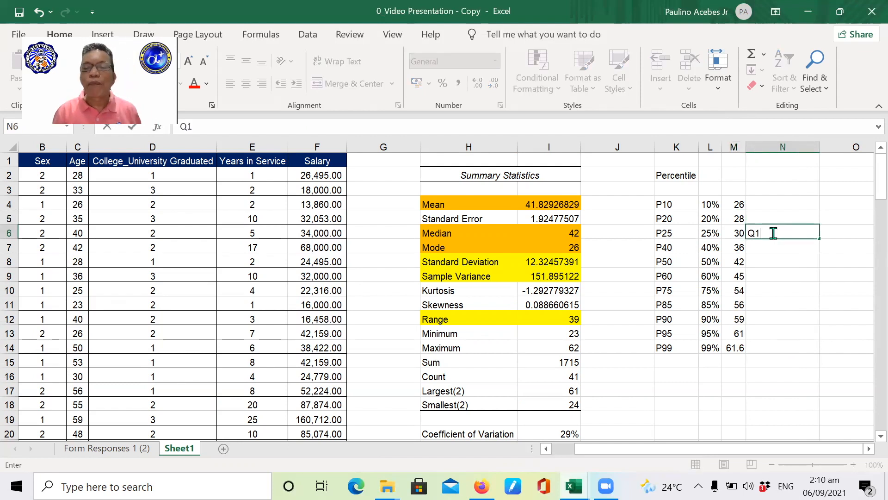
{"action": "left_click", "coordinate": [764, 262]}
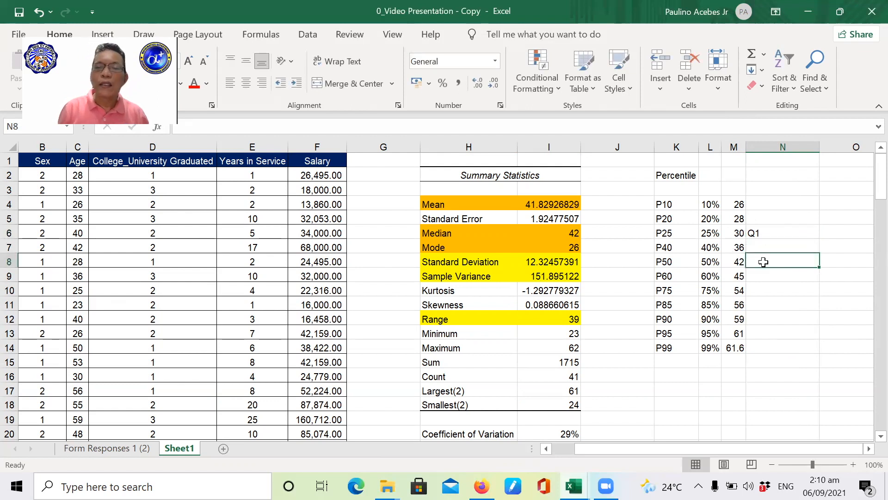
{"action": "type", "text": "Q2"}
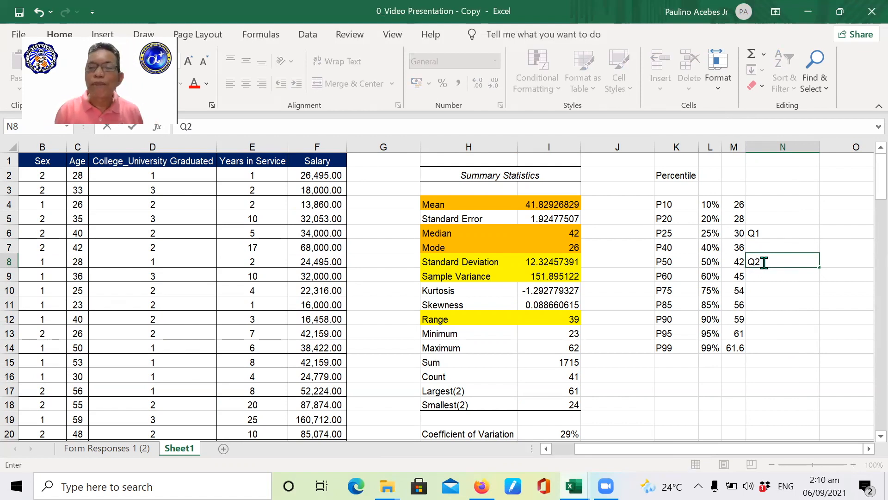
{"action": "left_click", "coordinate": [766, 289]}
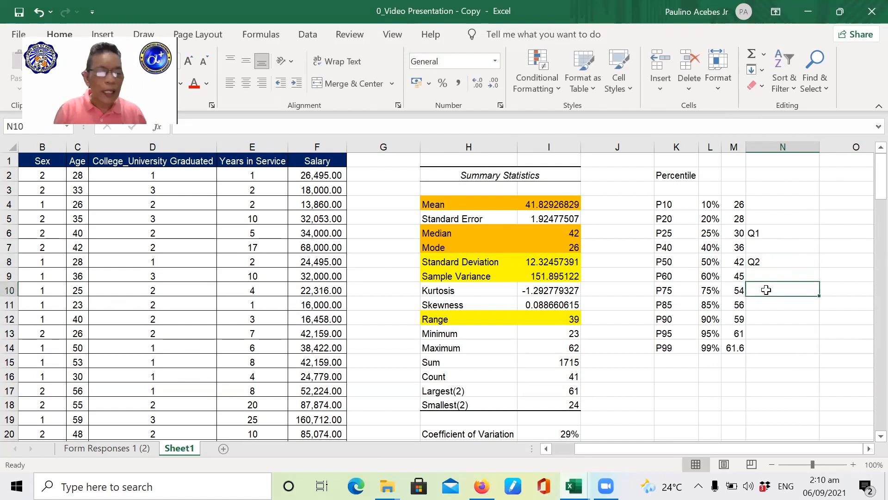
{"action": "type", "text": "Q3"}
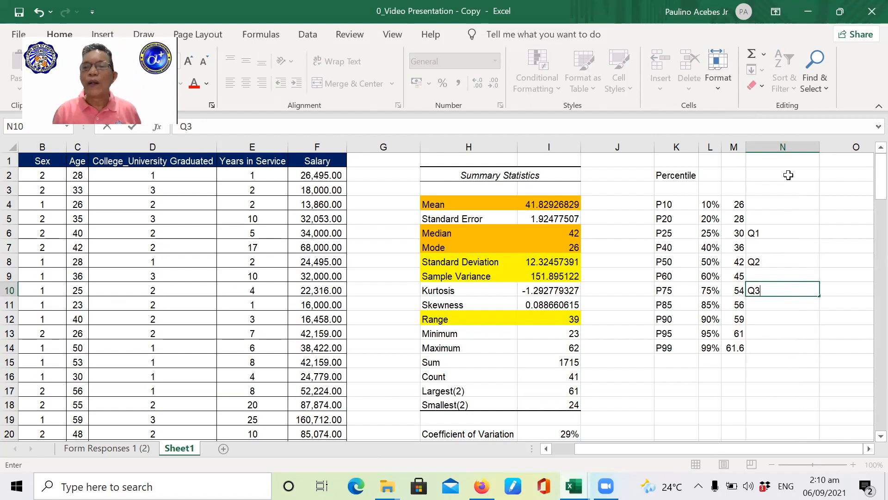
{"action": "left_click", "coordinate": [806, 191]}
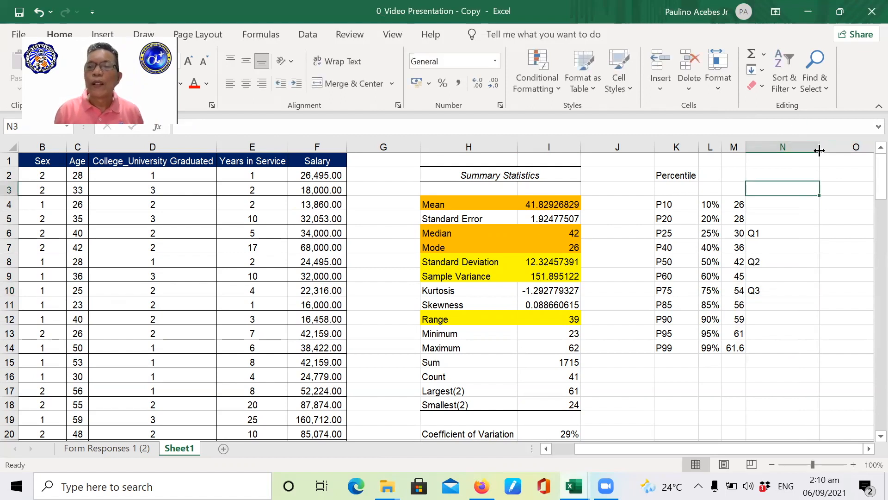
{"action": "left_click_drag", "start_coordinate": [819, 146], "coordinate": [763, 146]}
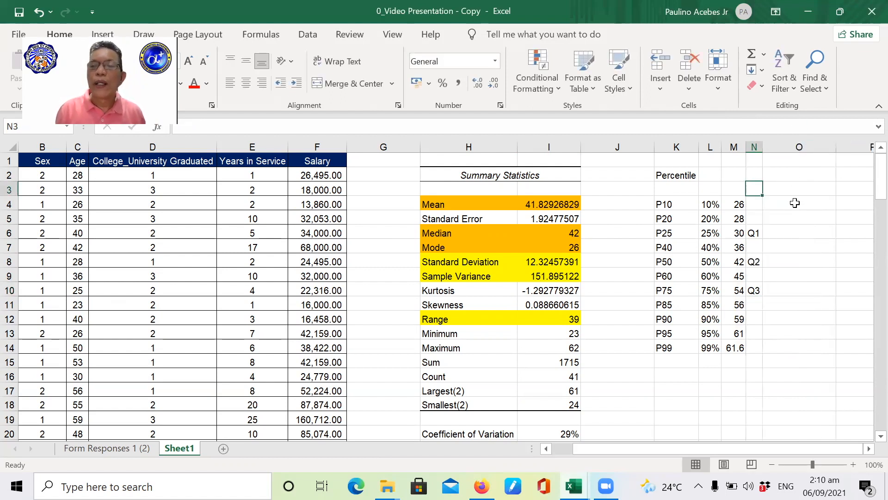
Step: Calculate the first quartile of the ages in O6 with the formula =QUARTILE(C2:C42,1)
{"action": "left_click", "coordinate": [785, 232]}
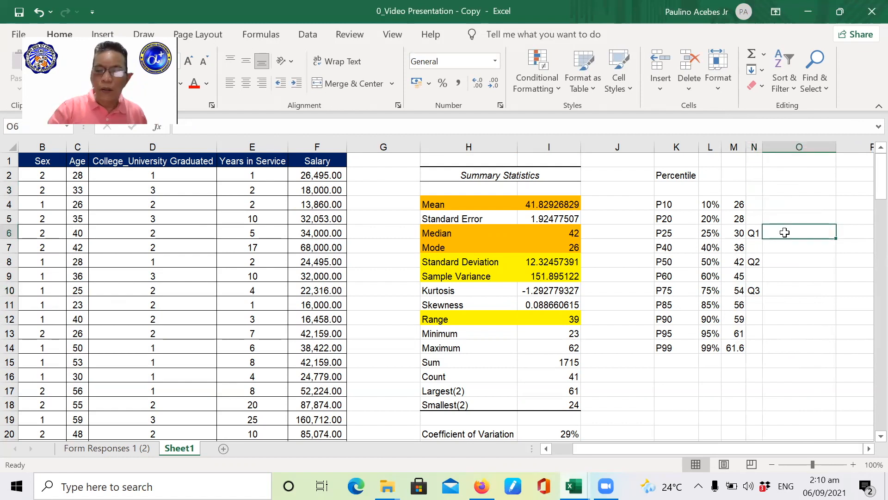
{"action": "type", "text": "=quart"}
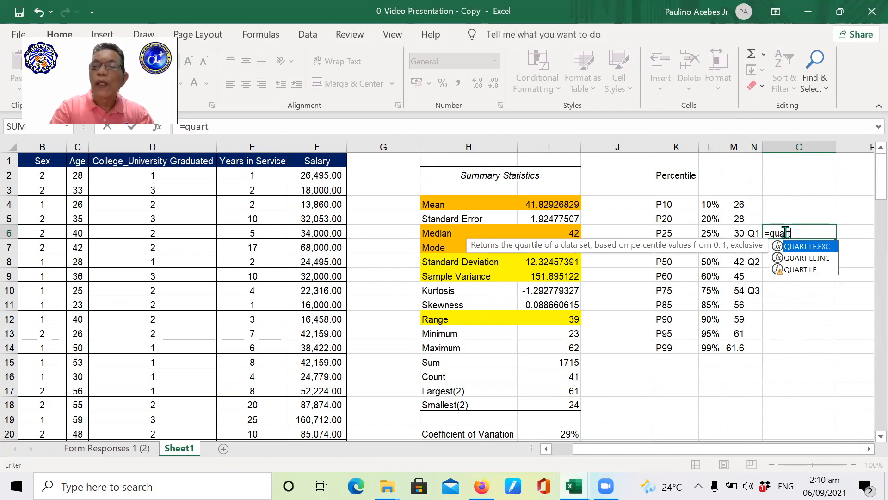
{"action": "type", "text": "i"}
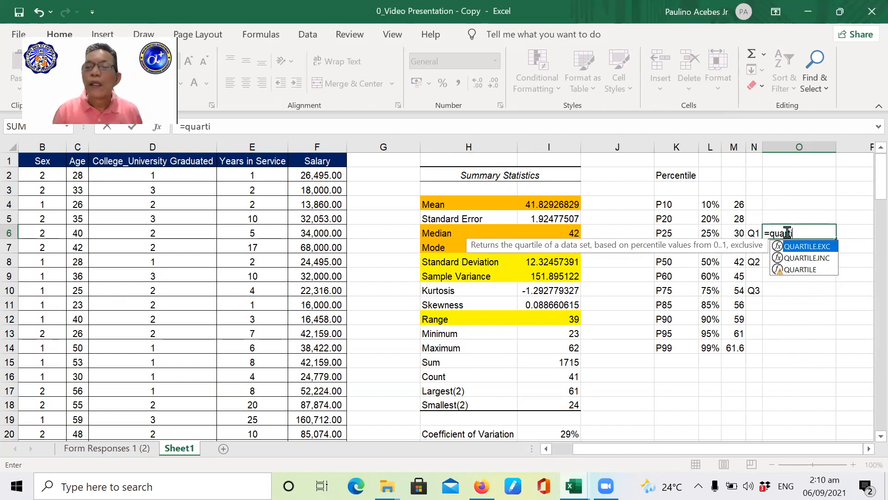
{"action": "left_click", "coordinate": [797, 270]}
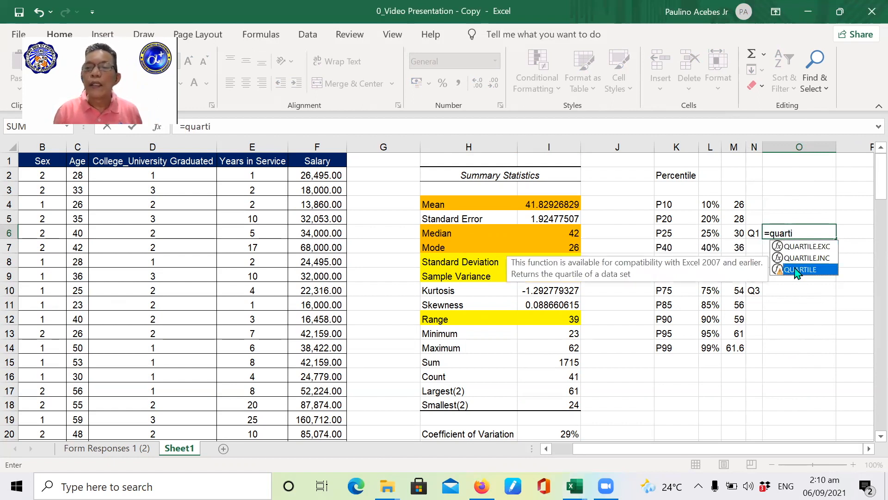
{"action": "double_click", "coordinate": [797, 270]}
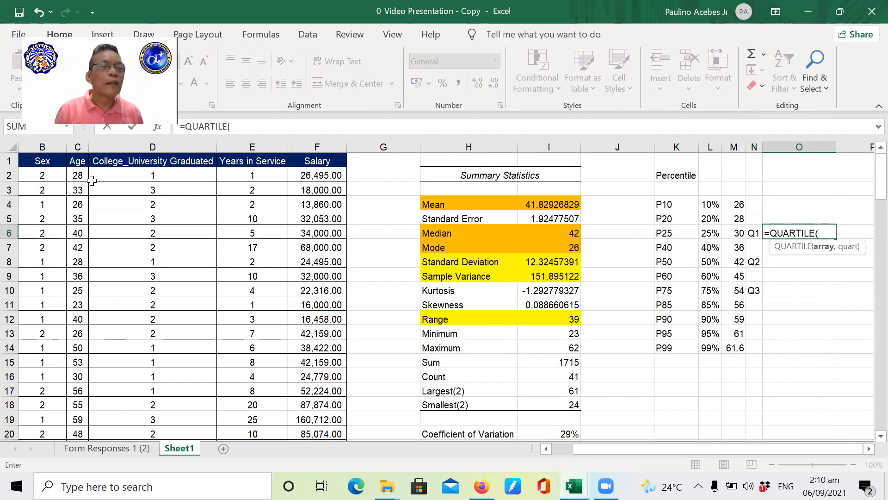
{"action": "left_click_drag", "start_coordinate": [77, 176], "coordinate": [75, 411]}
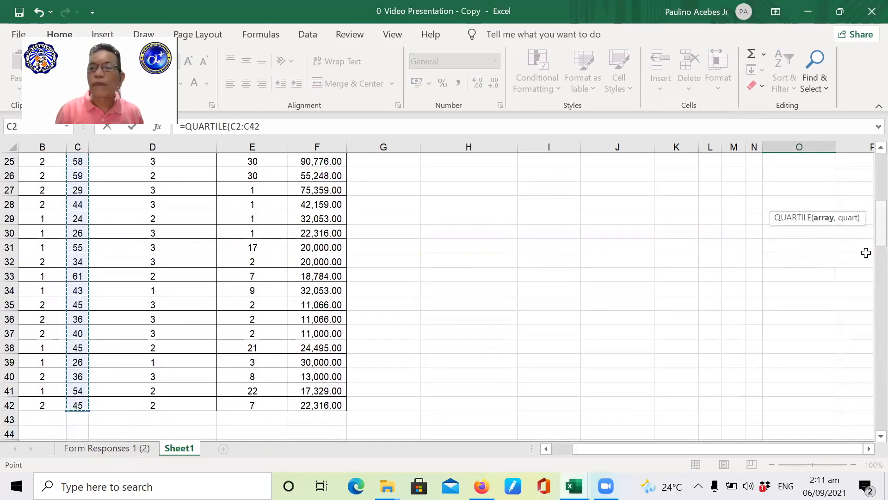
{"action": "left_click_drag", "start_coordinate": [867, 234], "coordinate": [867, 161]}
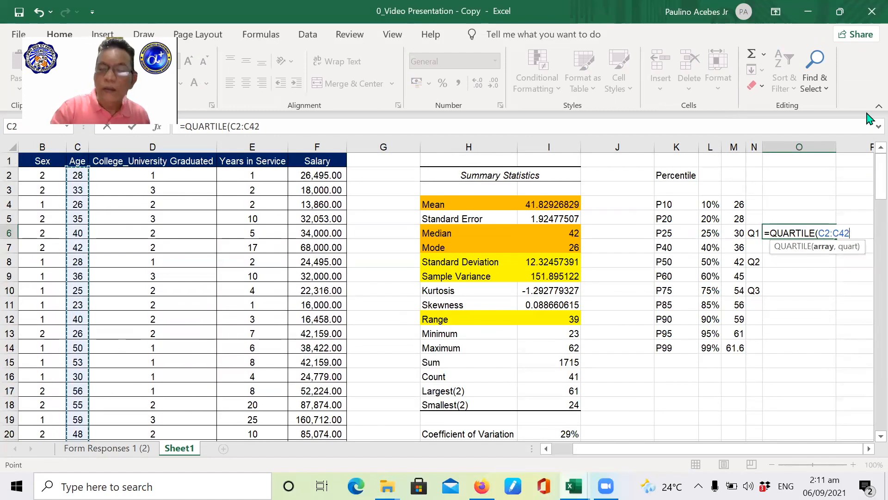
{"action": "type", "text": ","}
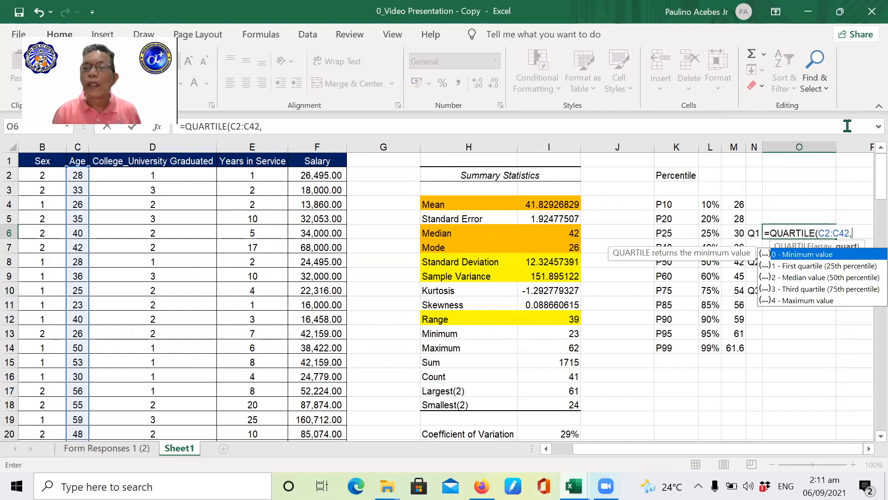
{"action": "double_click", "coordinate": [845, 267]}
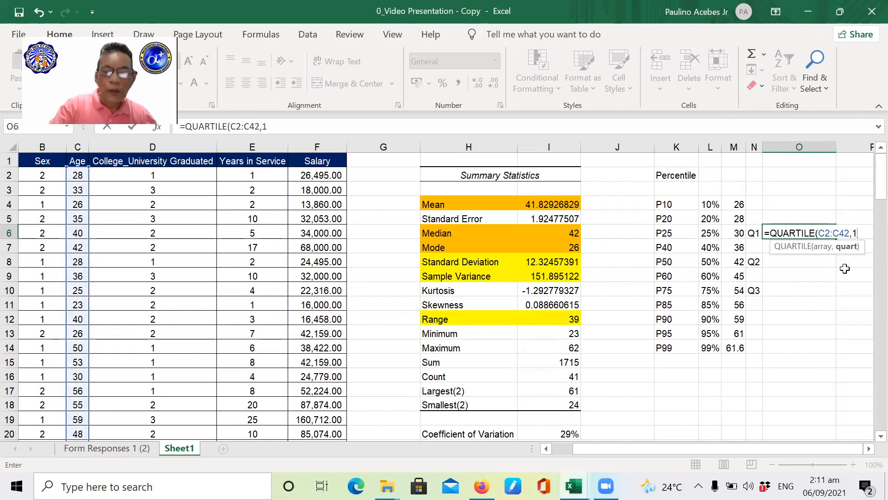
{"action": "type", "text": ")"}
{"action": "key", "text": "Return"}
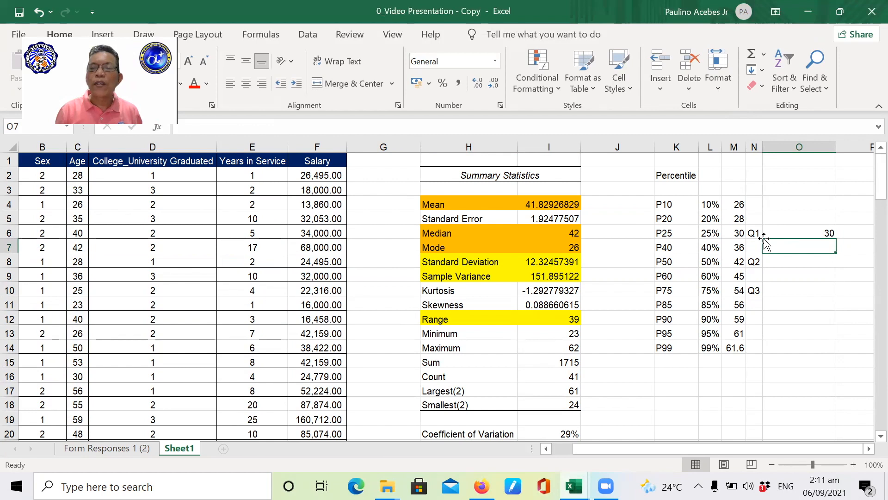
Step: Calculate the second quartile of the ages in O8 with the formula =QUARTILE(C2:C42,2)
{"action": "left_click", "coordinate": [804, 263]}
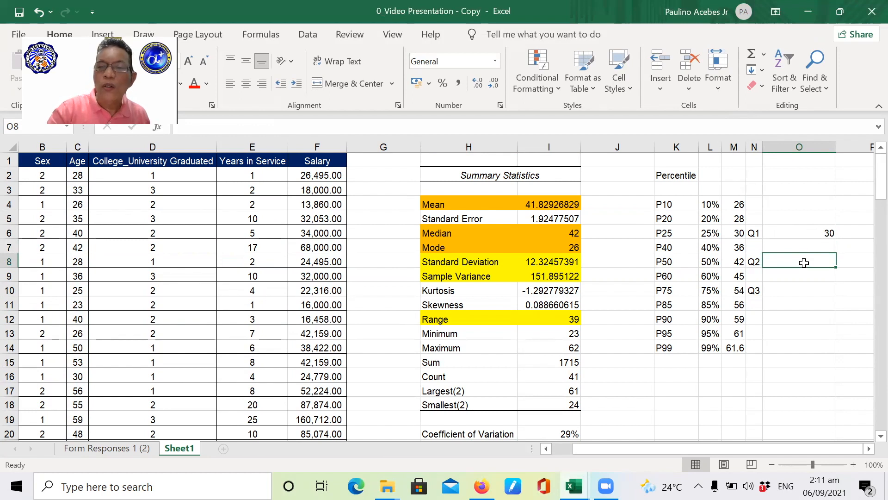
{"action": "type", "text": "="}
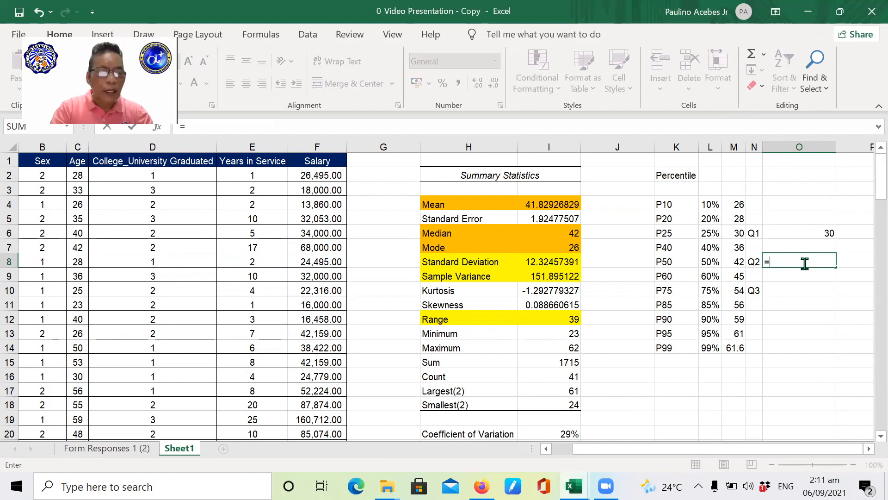
{"action": "type", "text": "quart"}
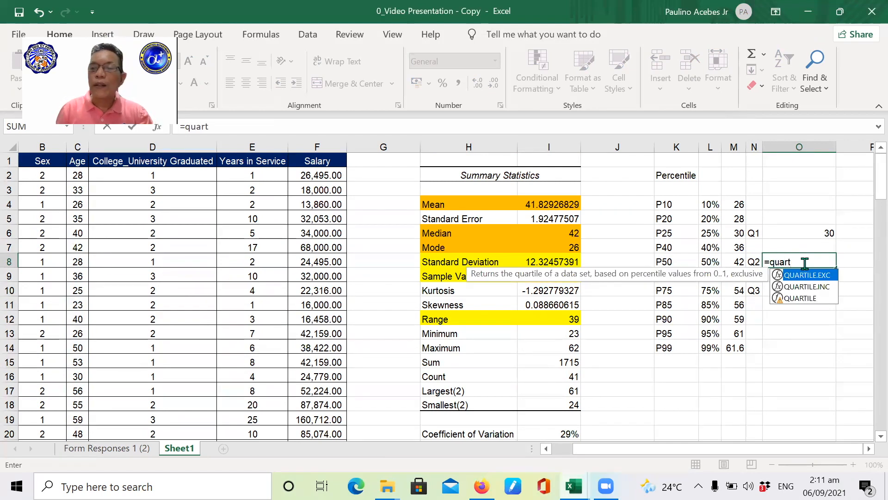
{"action": "double_click", "coordinate": [803, 298]}
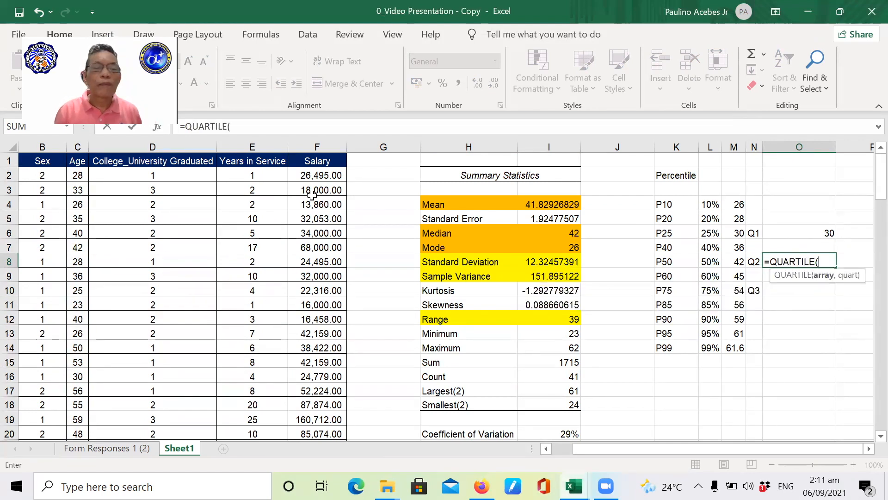
{"action": "left_click_drag", "start_coordinate": [77, 175], "coordinate": [74, 402]}
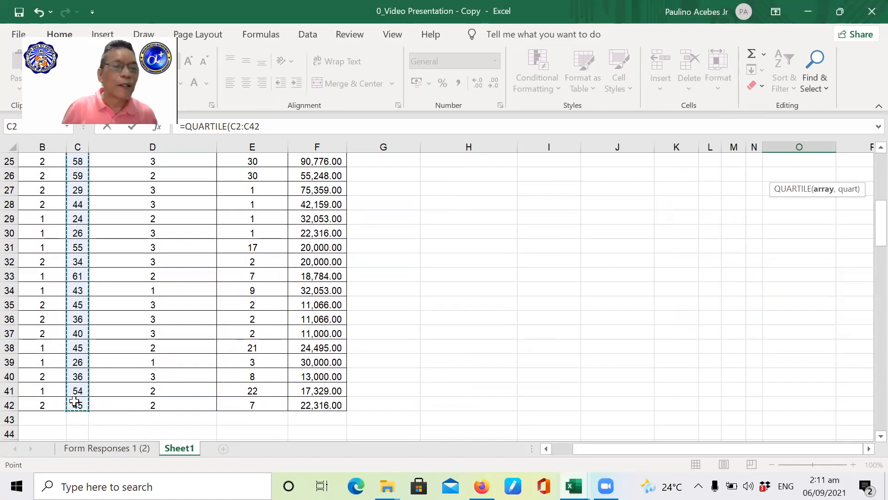
{"action": "type", "text": ","}
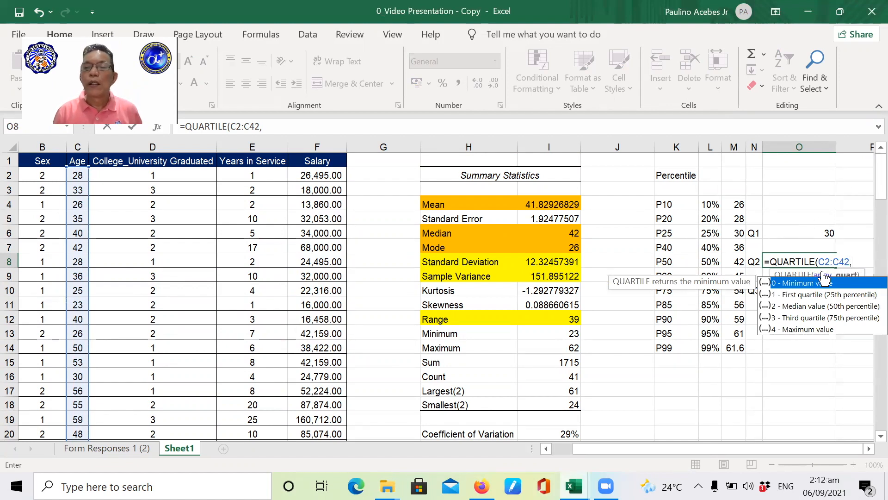
{"action": "double_click", "coordinate": [802, 306]}
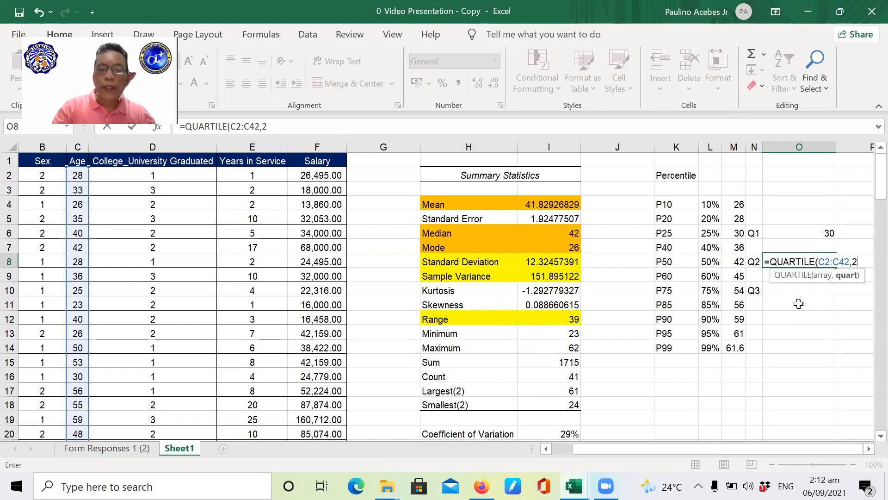
{"action": "type", "text": ")"}
{"action": "key", "text": "Return"}
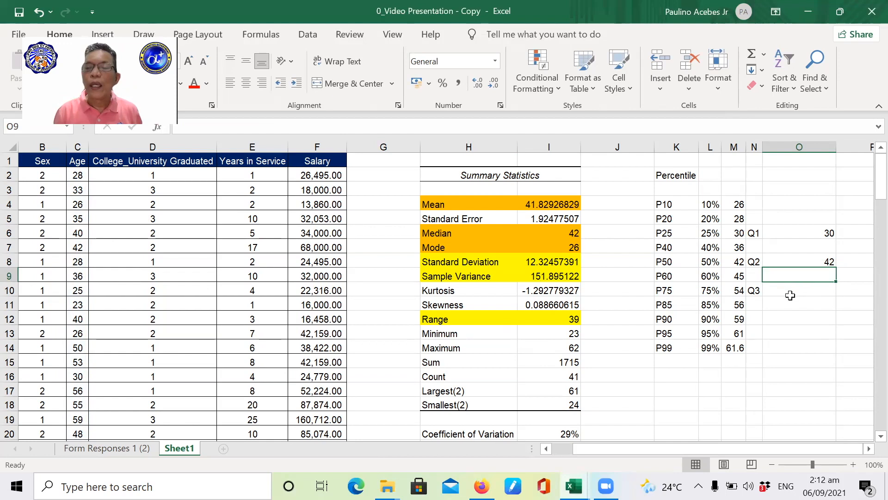
{"action": "left_click", "coordinate": [804, 259]}
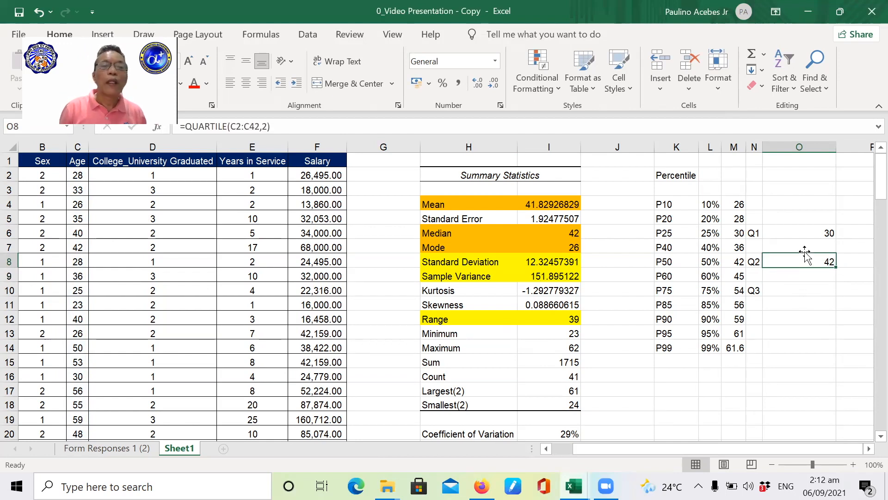
Step: Calculate the third quartile of the ages in O10 with the formula =QUARTILE(C2:C42,3), using QUARTILE rather than QUARTILE.INC
{"action": "left_click", "coordinate": [778, 291]}
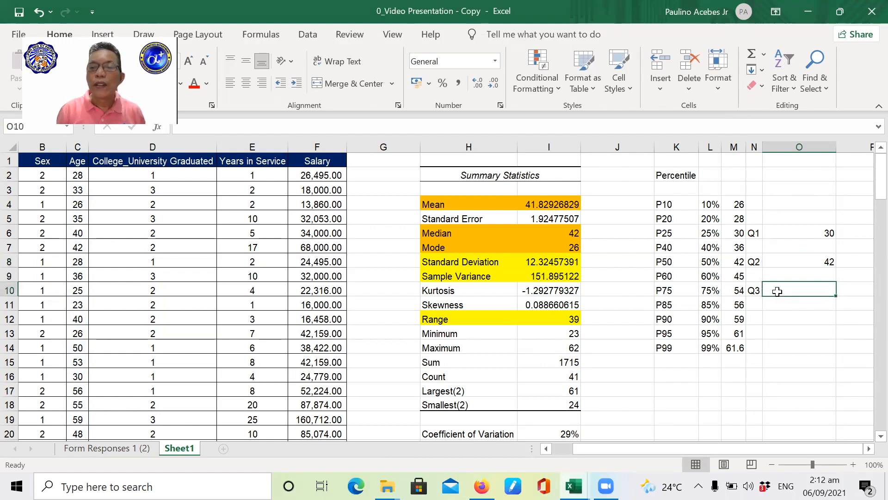
{"action": "type", "text": "=quartil"}
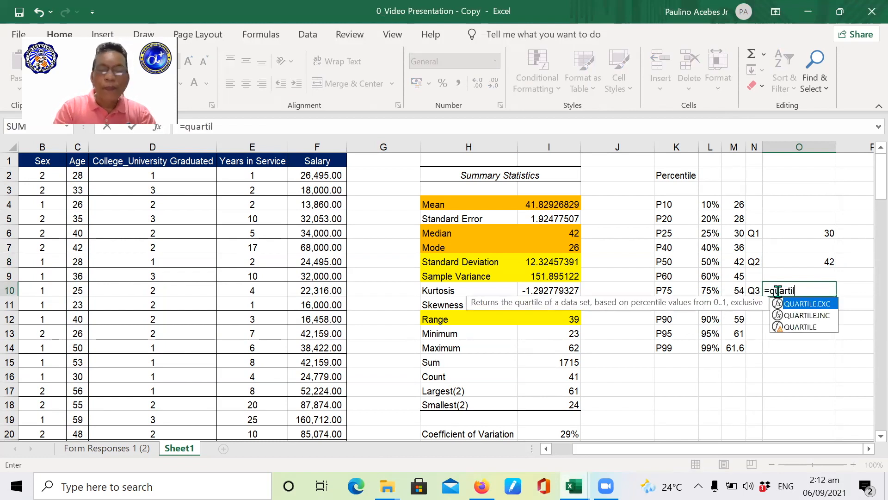
{"action": "type", "text": "e"}
{"action": "double_click", "coordinate": [791, 317]}
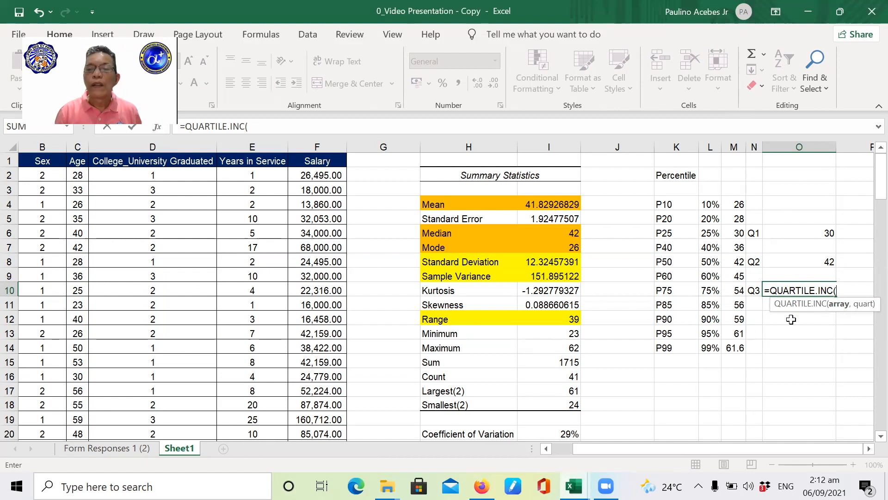
{"action": "key", "text": "BackSpace"}
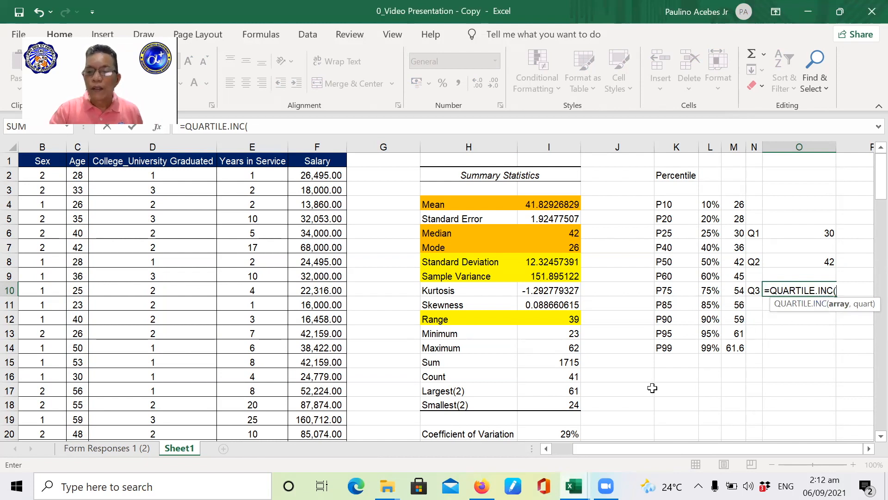
{"action": "key", "text": "BackSpace"}
{"action": "key", "text": "BackSpace"}
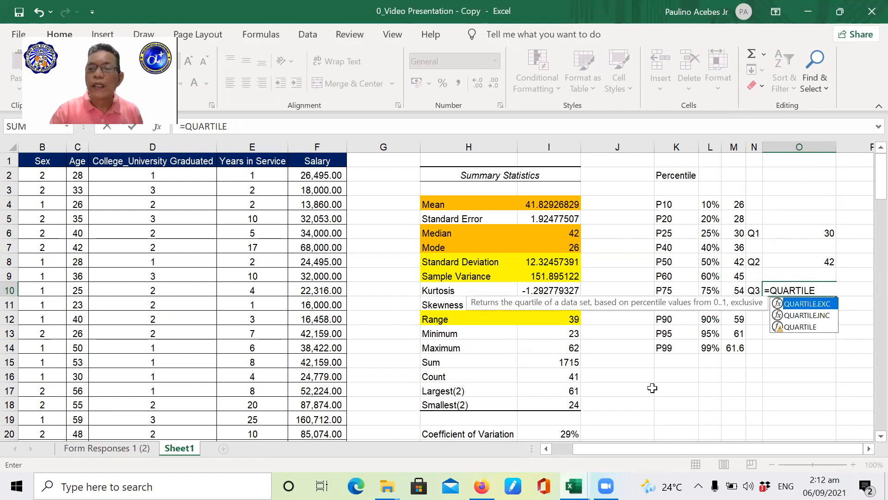
{"action": "double_click", "coordinate": [800, 327]}
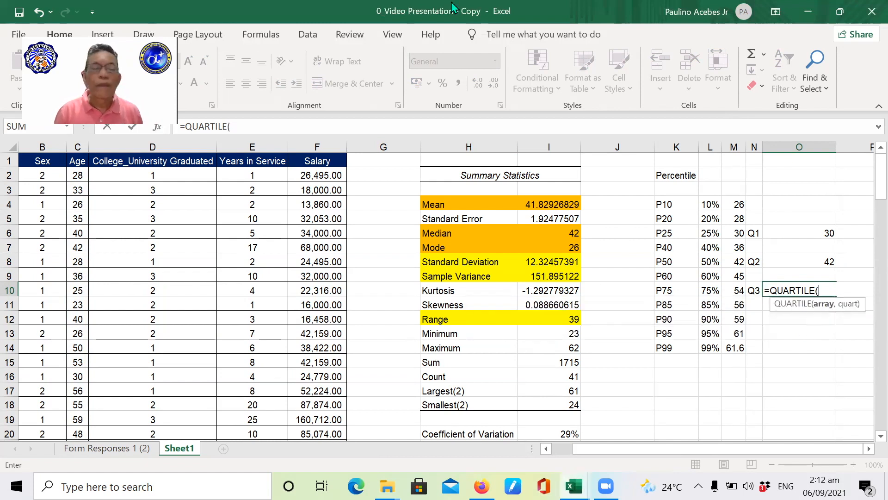
{"action": "left_click_drag", "start_coordinate": [77, 175], "coordinate": [74, 419]}
{"action": "left_click_drag", "start_coordinate": [869, 235], "coordinate": [869, 164]}
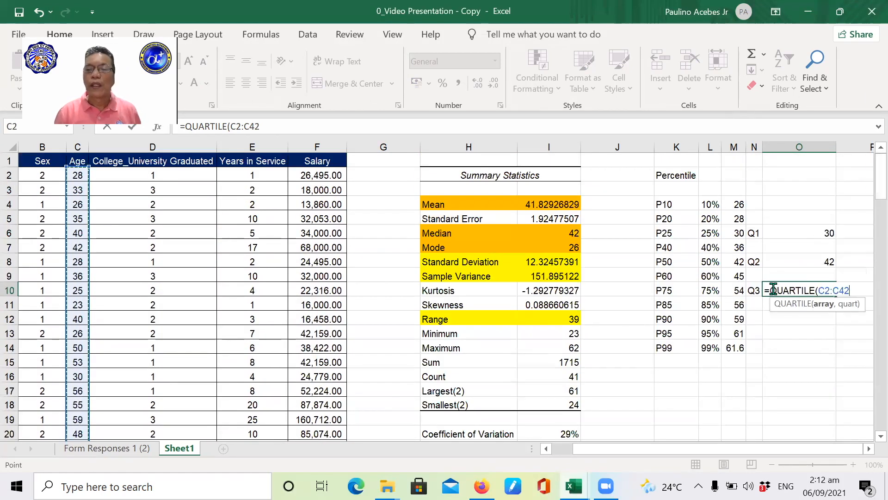
{"action": "type", "text": ",3"}
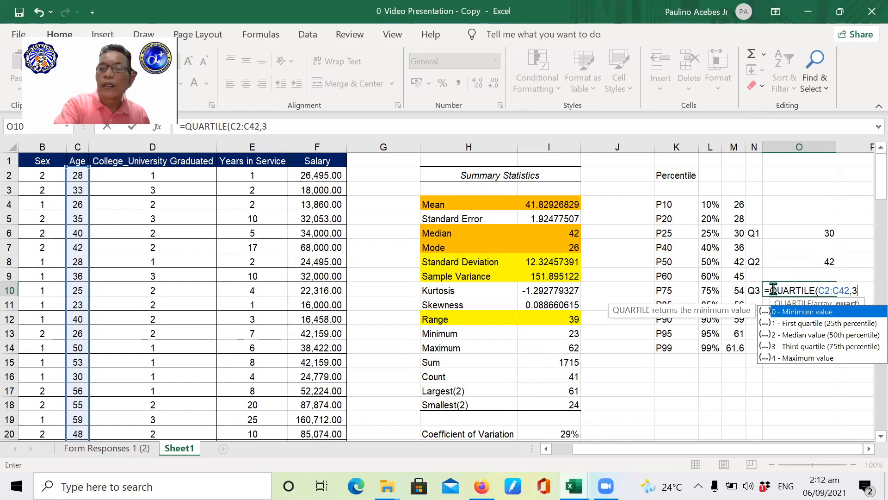
{"action": "type", "text": ")"}
{"action": "key", "text": "Return"}
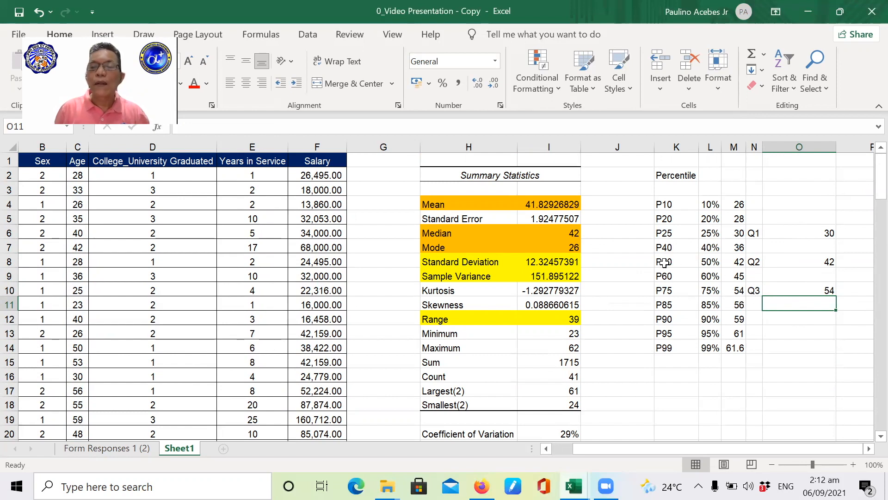
Step: Fill the P25 and Q1 row, K6:O6, with yellow
{"action": "left_click", "coordinate": [672, 236]}
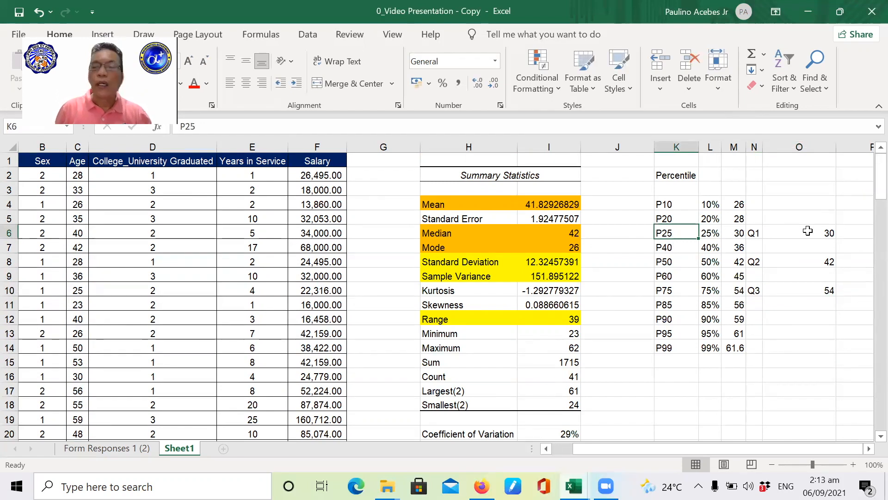
{"action": "left_click", "coordinate": [822, 235], "text": "shift"}
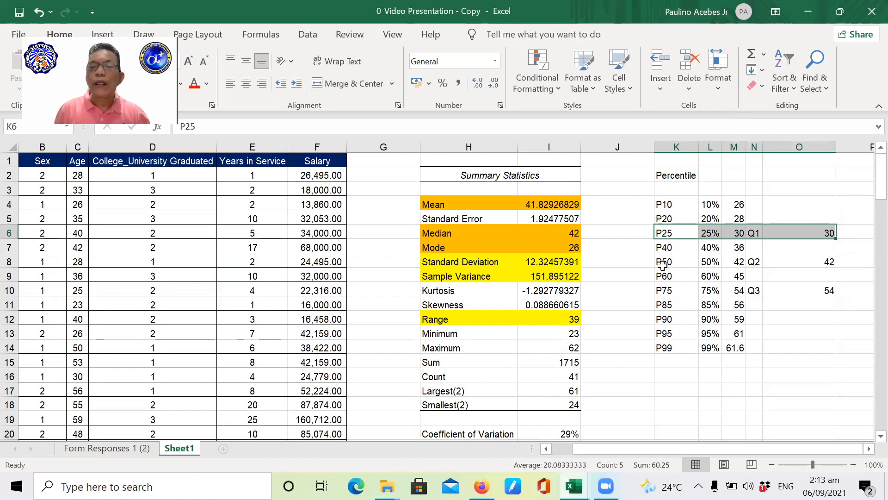
{"action": "key", "text": "ctrl+q"}
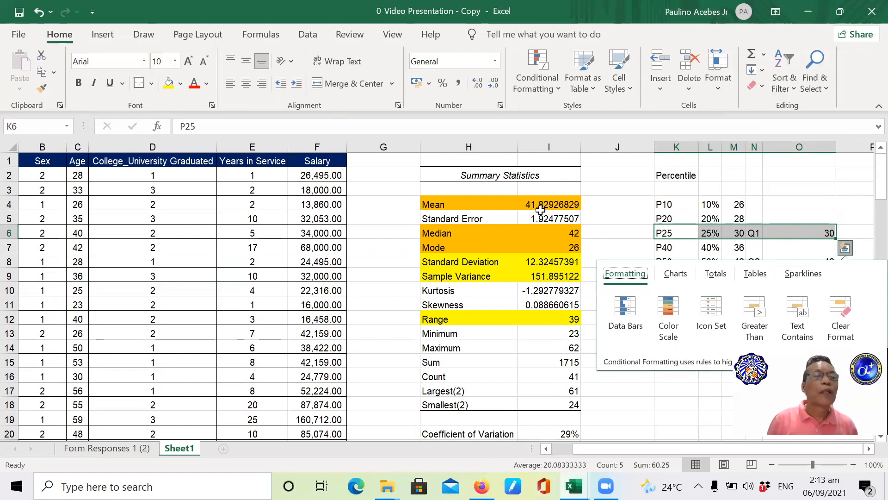
{"action": "left_click", "coordinate": [169, 83]}
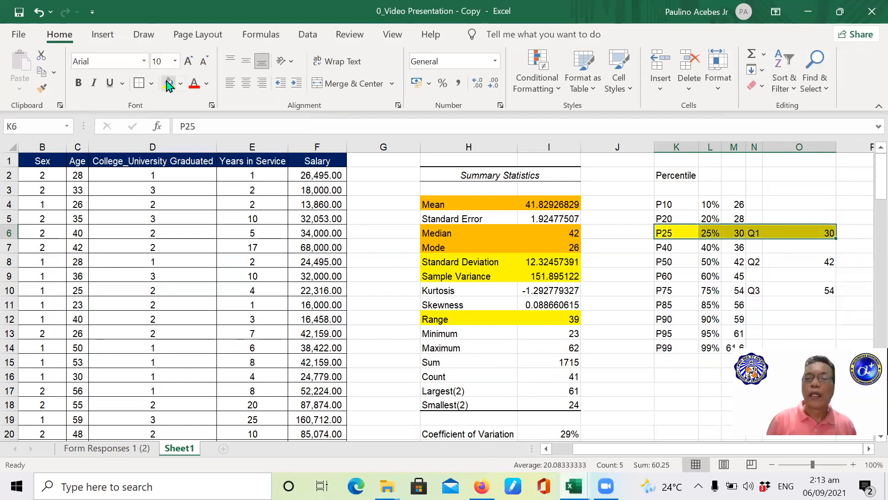
Step: Fill the P50 and Q2 row, K8:O8, with the standard orange
{"action": "left_click", "coordinate": [667, 262]}
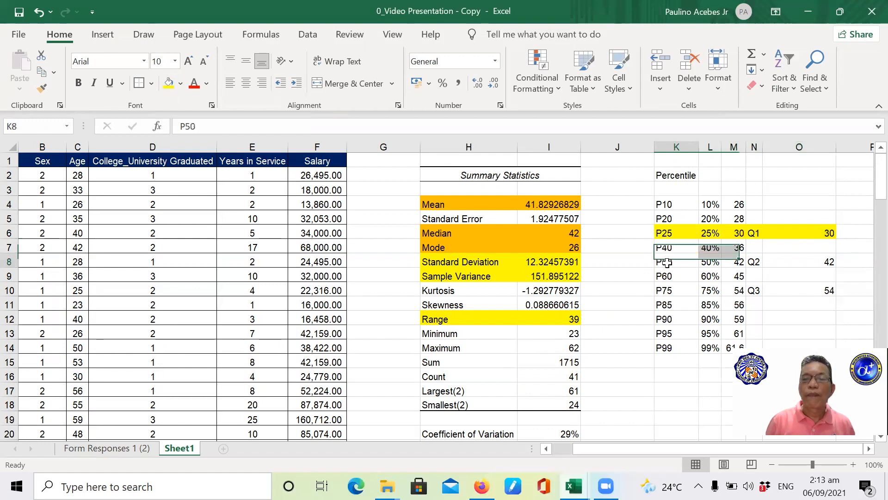
{"action": "left_click", "coordinate": [829, 262], "text": "shift"}
{"action": "left_click", "coordinate": [180, 85]}
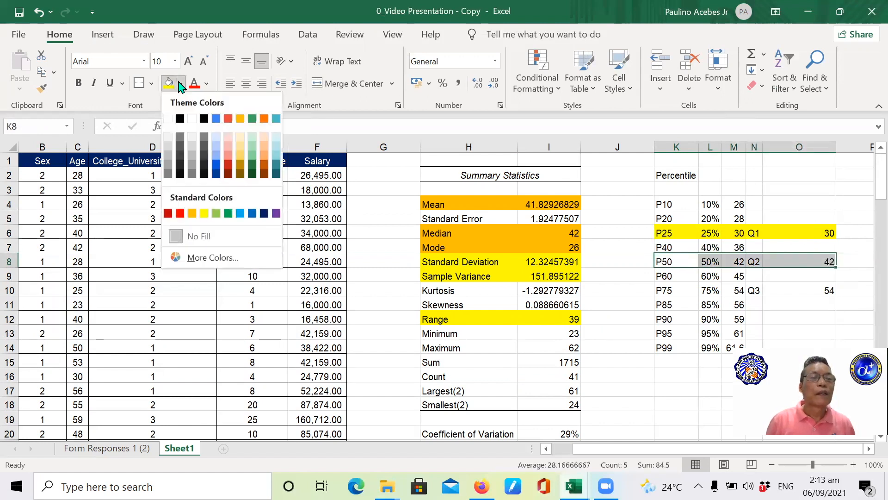
{"action": "left_click", "coordinate": [193, 214]}
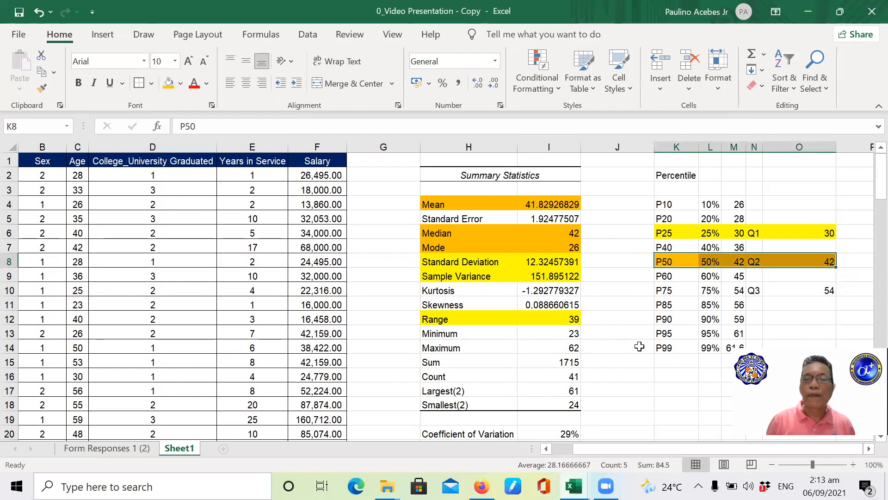
Step: Fill the P75 and Q3 row, K10:O10, with the standard light green and deselect it
{"action": "left_click", "coordinate": [662, 291]}
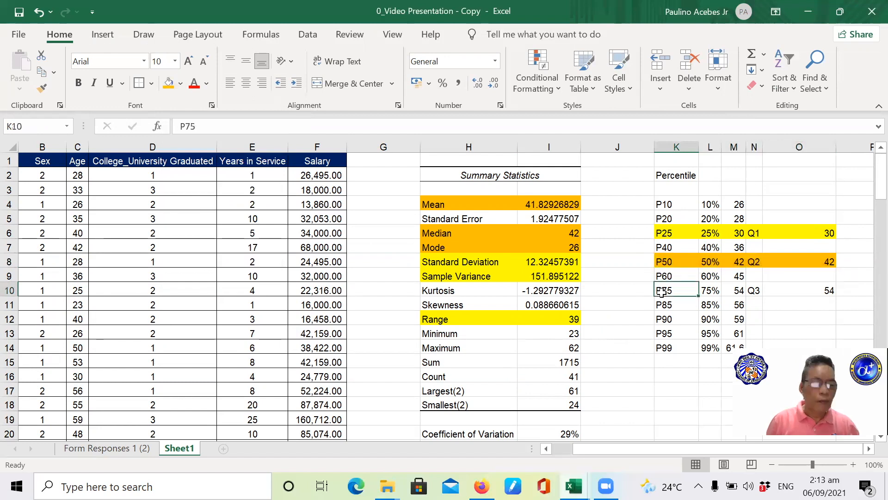
{"action": "left_click", "coordinate": [812, 292], "text": "shift"}
{"action": "left_click", "coordinate": [181, 85]}
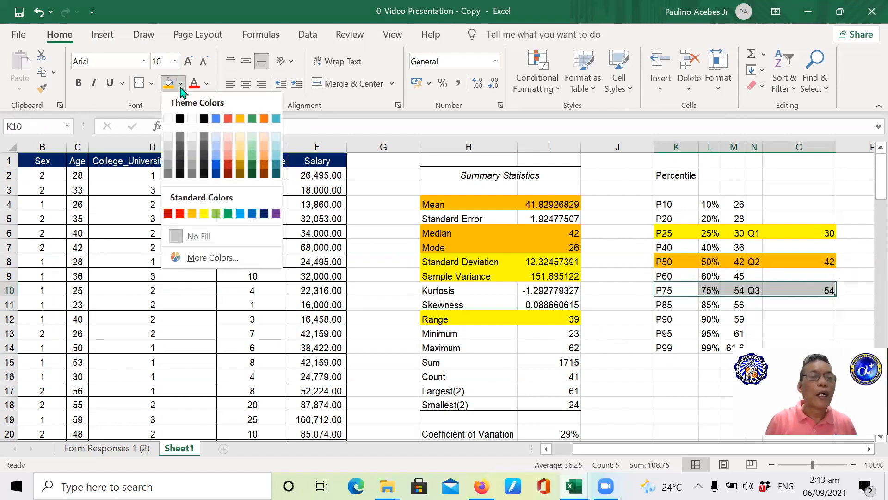
{"action": "left_click", "coordinate": [216, 213]}
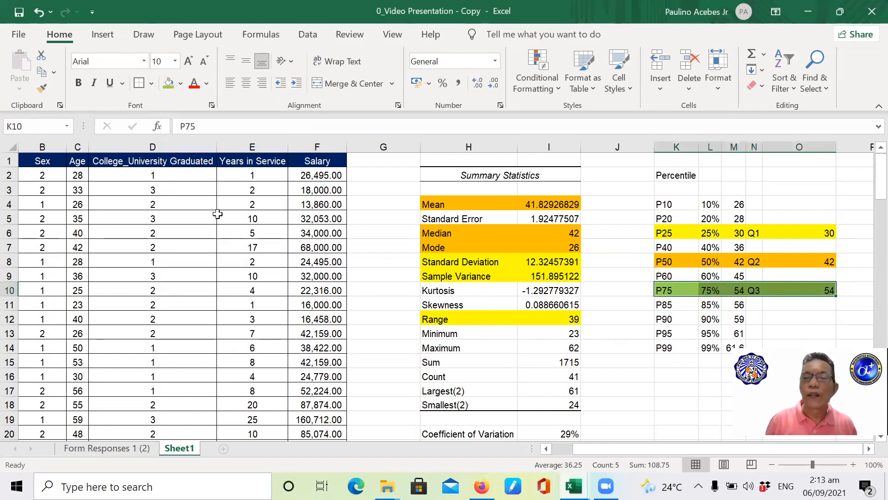
{"action": "left_click", "coordinate": [788, 214]}
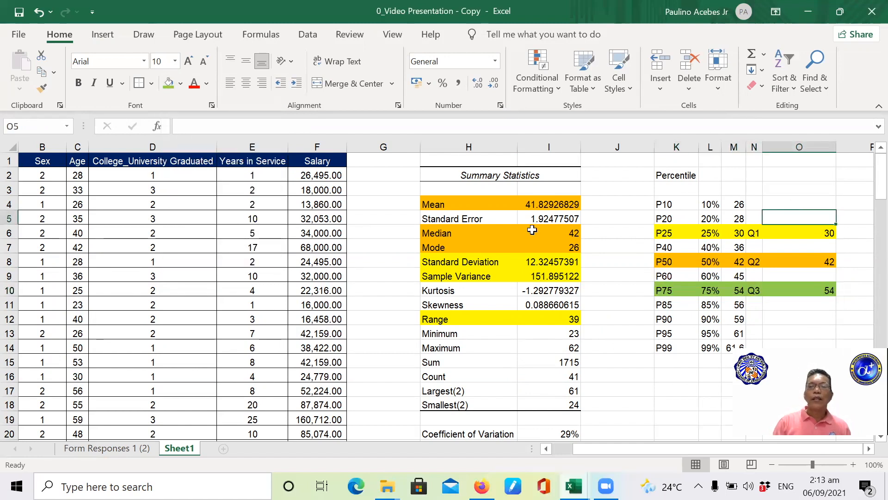